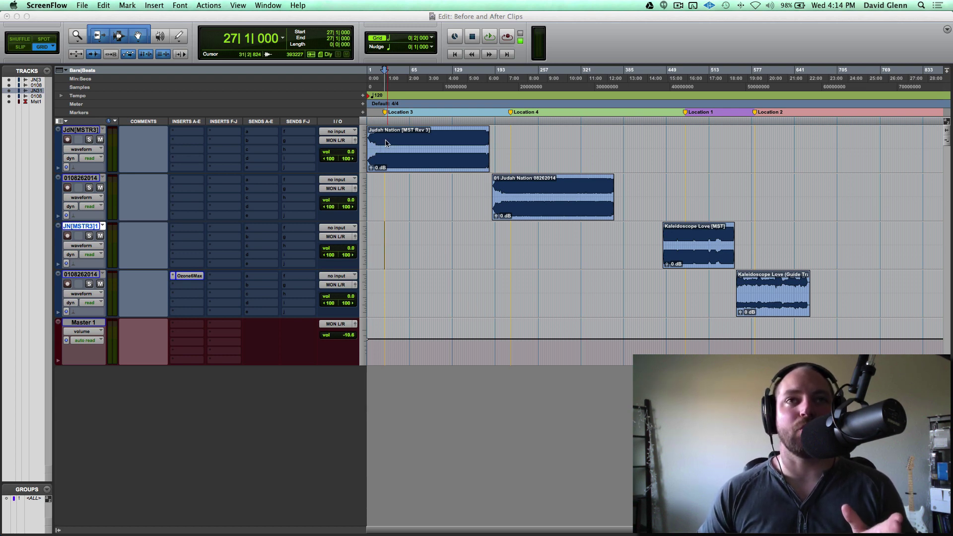
Audition the mastered Judah Nation clip from the Location 3 marker.
{"action": "left_click", "coordinate": [385, 143]}
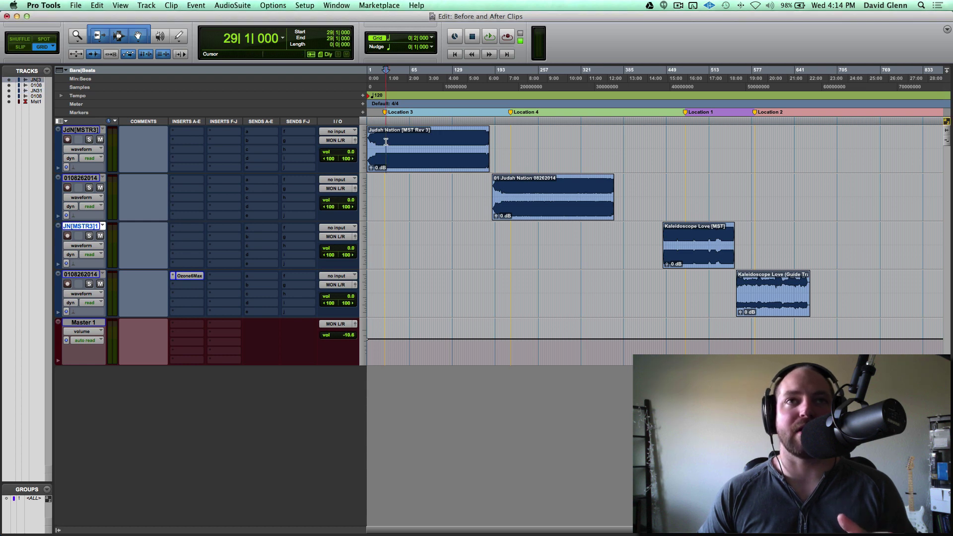
{"action": "left_click", "coordinate": [386, 146]}
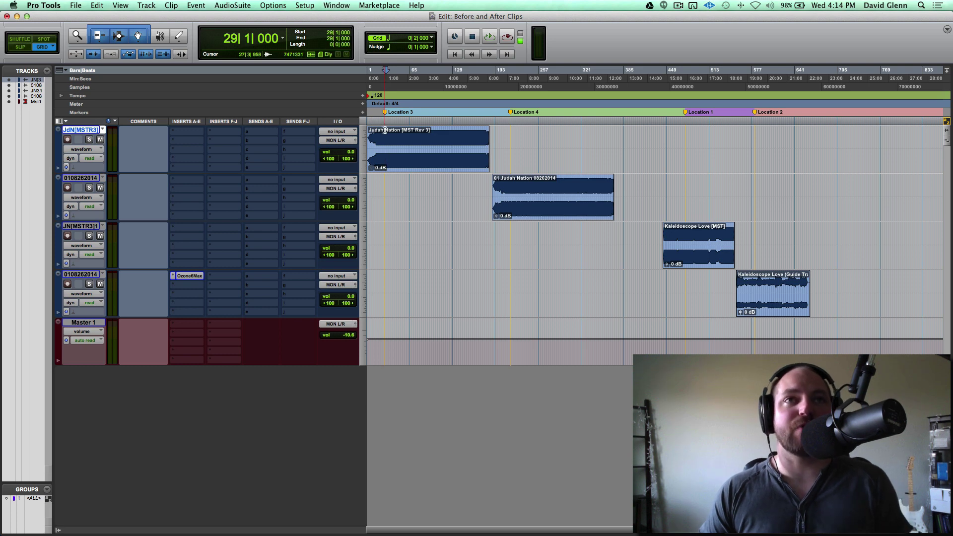
{"action": "left_click", "coordinate": [386, 113]}
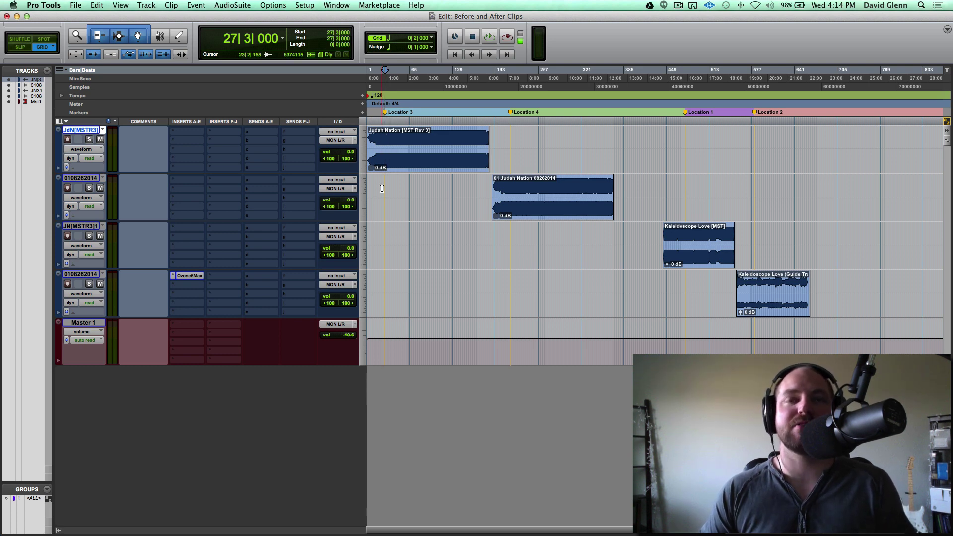
{"action": "key", "text": "space"}
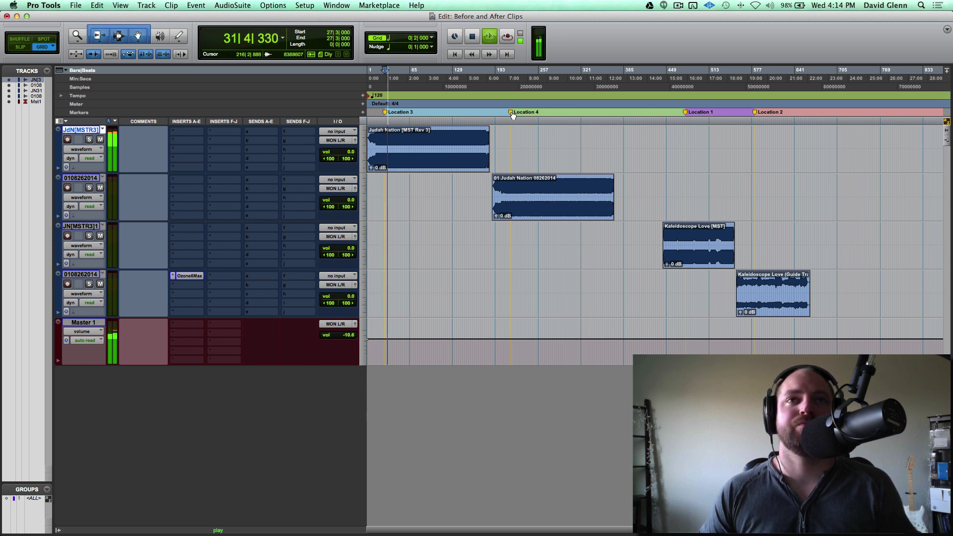
{"action": "key", "text": "space"}
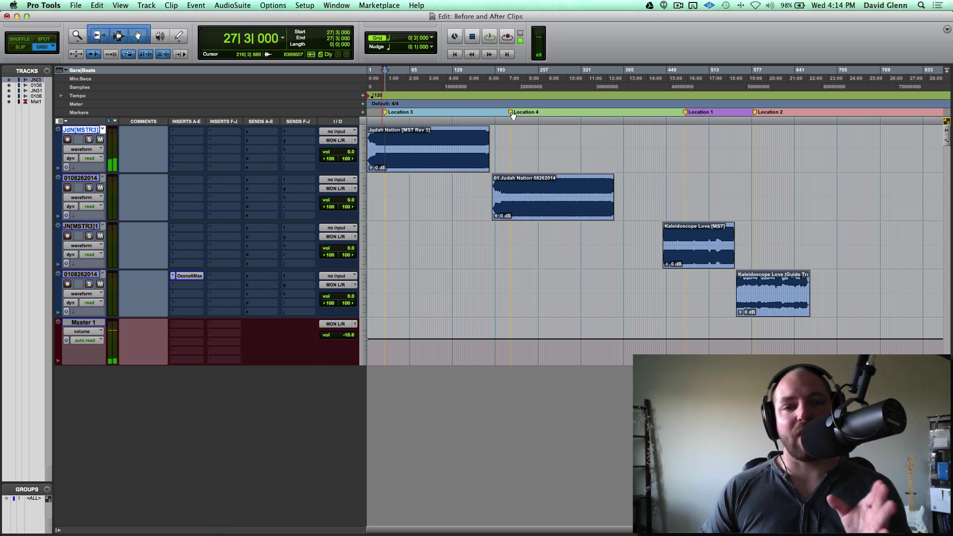
Audition the 01 Judah Nation 08262014 clip from the Location 4 marker for comparison.
{"action": "left_click", "coordinate": [513, 115]}
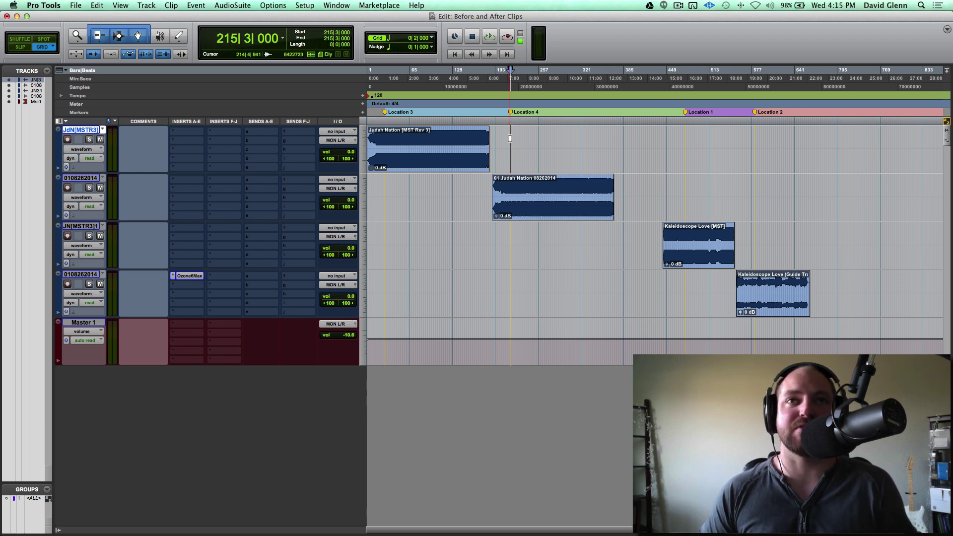
{"action": "key", "text": "space"}
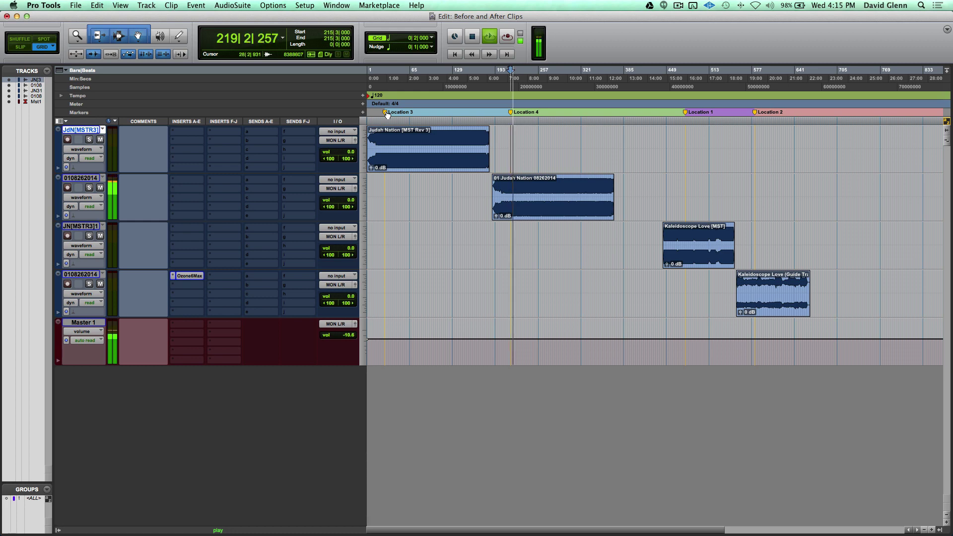
{"action": "key", "text": "space"}
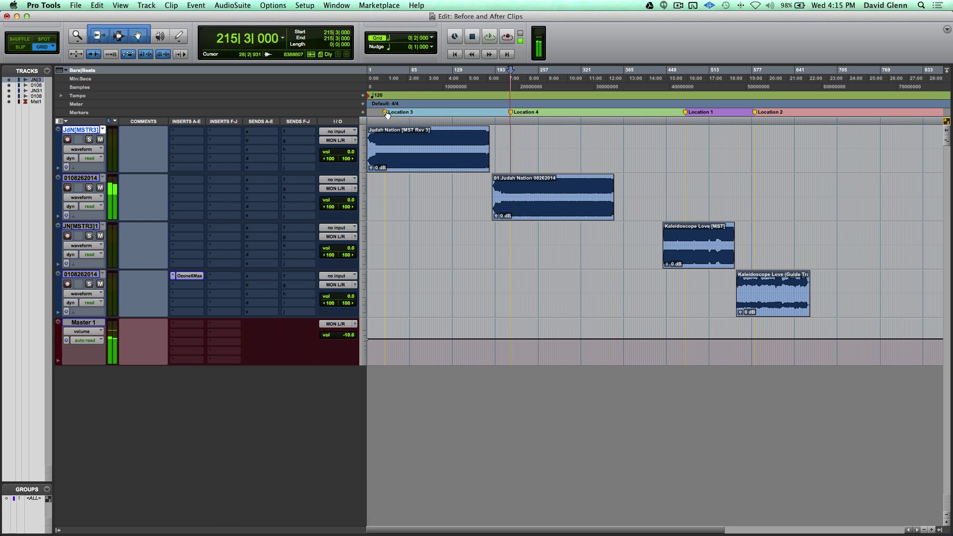
Replay the Judah Nation [MST Rev 3] clip from Location 3, split it at that marker and delete the part before it.
{"action": "left_click", "coordinate": [387, 112]}
{"action": "key", "text": "space"}
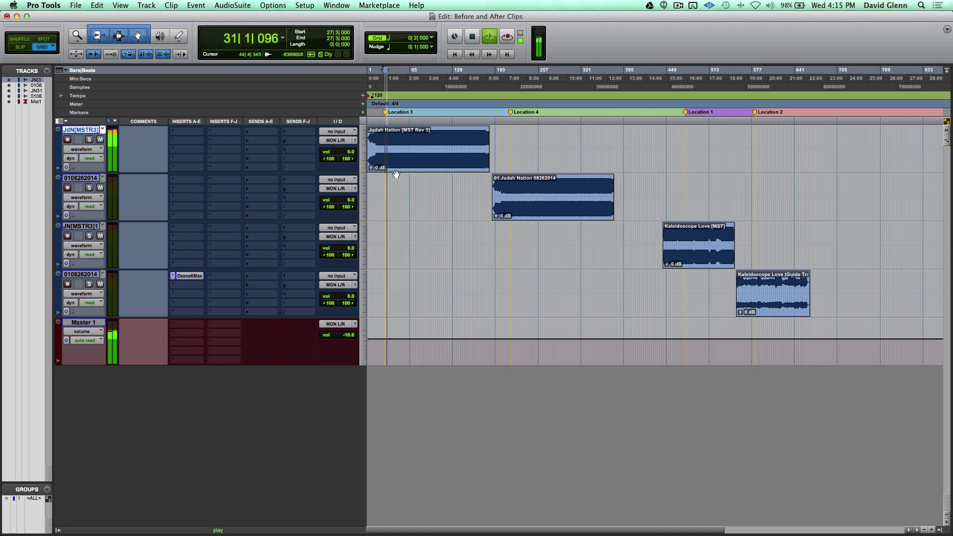
{"action": "key", "text": "space"}
{"action": "key", "text": "b"}
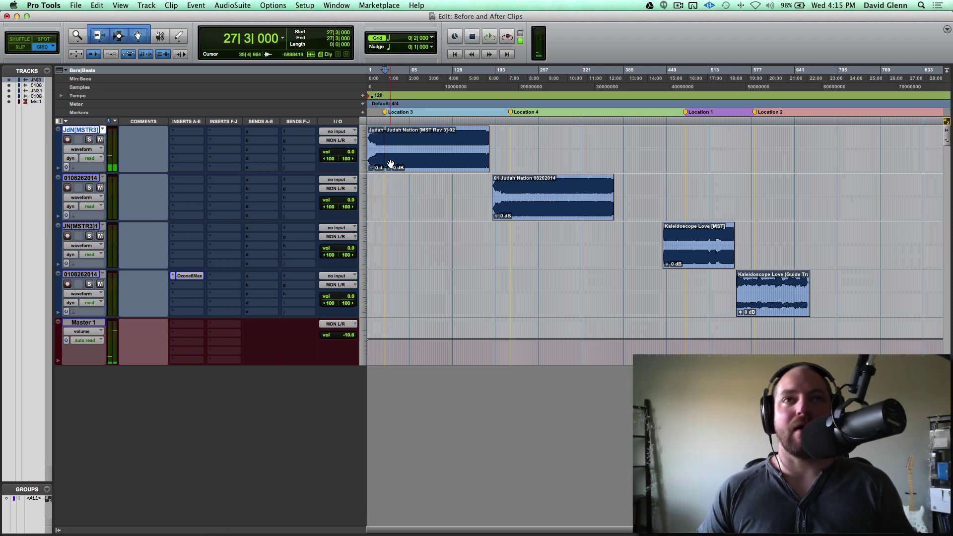
{"action": "left_click", "coordinate": [373, 144]}
{"action": "key", "text": "Delete"}
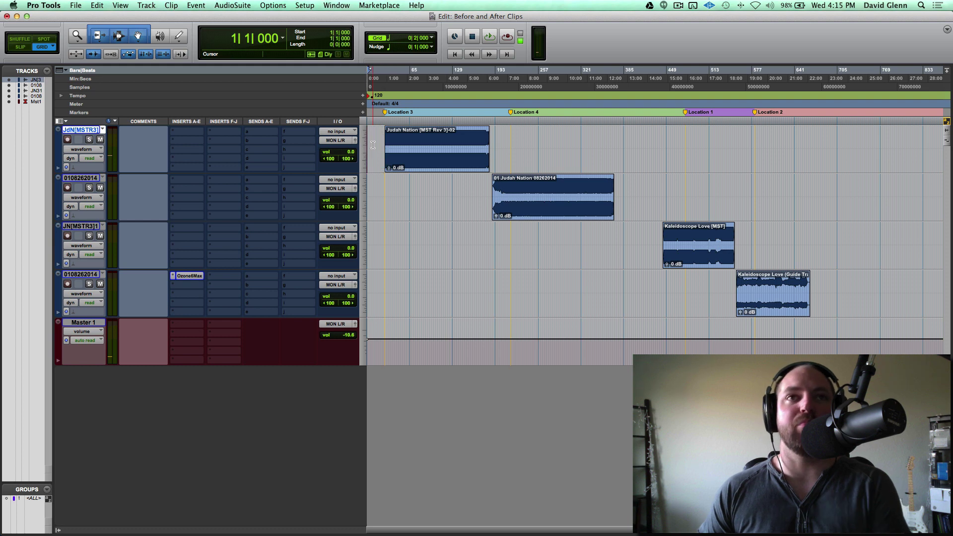
Split the 01 Judah Nation 08262014 clip at the Location 4 marker and delete the part before it.
{"action": "left_click", "coordinate": [512, 112]}
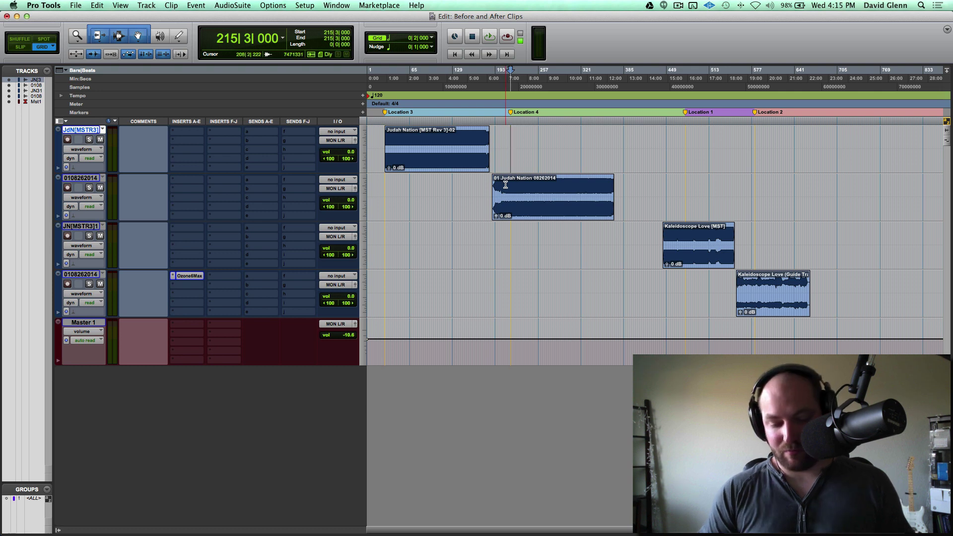
{"action": "key", "text": "semicolon"}
{"action": "key", "text": "b"}
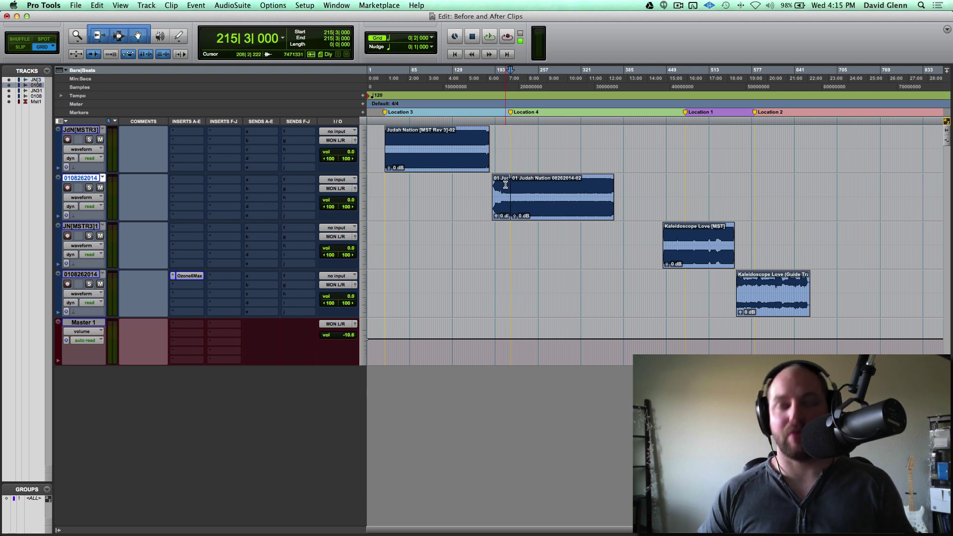
{"action": "double_click", "coordinate": [504, 185]}
{"action": "key", "text": "Delete"}
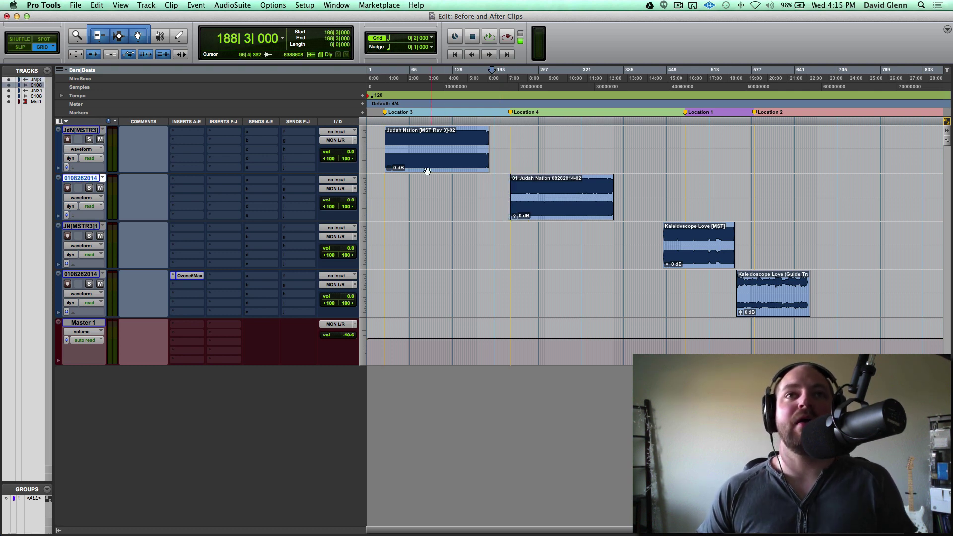
Delete the mastered Judah Nation clip from bar 46|3 onward and move the 01 Judah Nation clip to start at bar 46|1.
{"action": "left_click_drag", "start_coordinate": [398, 148], "coordinate": [505, 150]}
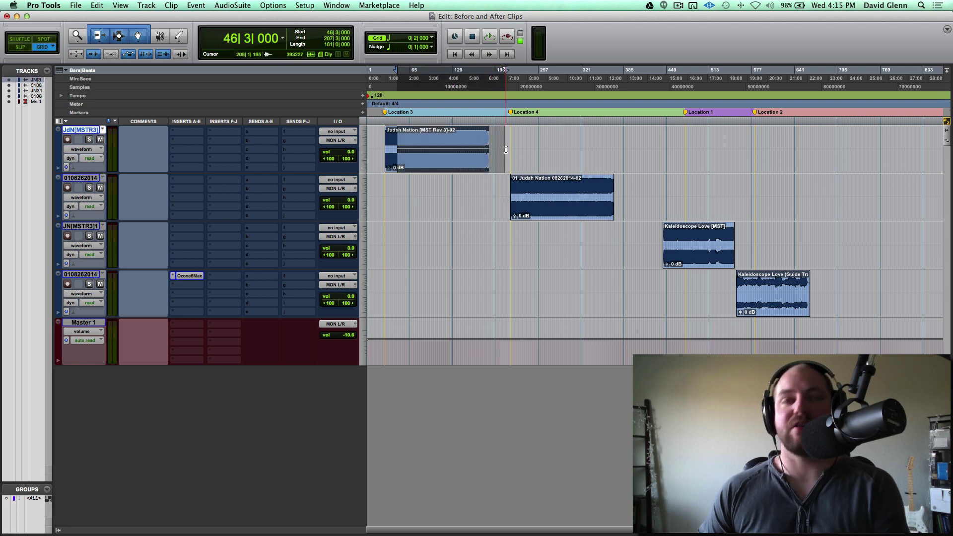
{"action": "key", "text": "Delete"}
{"action": "left_click_drag", "start_coordinate": [564, 213], "coordinate": [451, 218]}
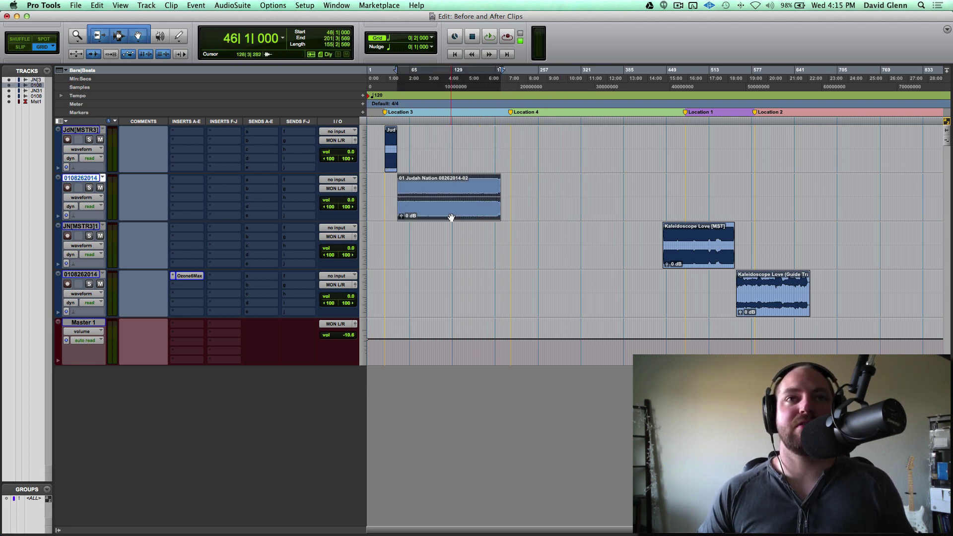
Split the 01 Judah Nation clip at bar 58|1, moving the long remainder to bar 85|3 and the short piece to bar 15|3.
{"action": "left_click", "coordinate": [409, 188]}
{"action": "key", "text": "super+bracketright"}
{"action": "key", "text": "super+bracketright"}
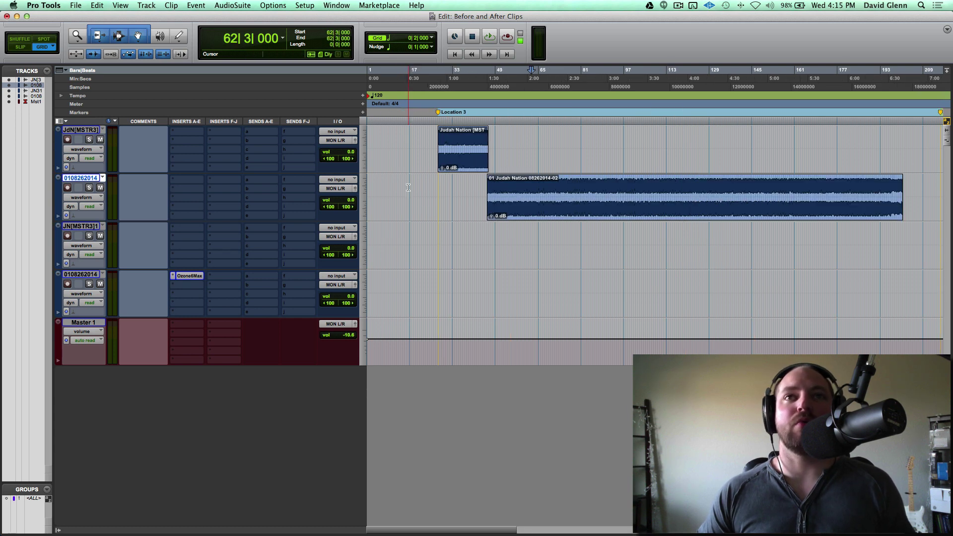
{"action": "left_click", "coordinate": [512, 192]}
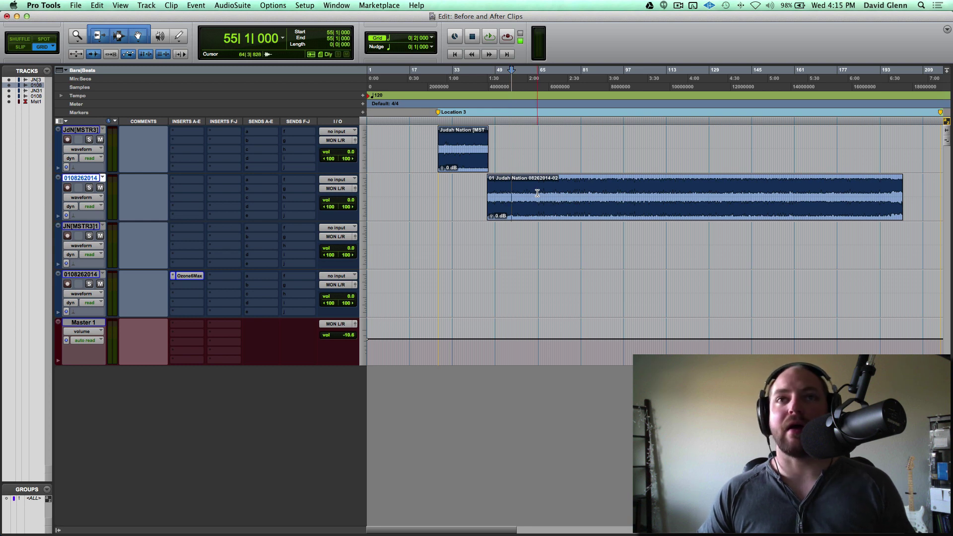
{"action": "key", "text": "super+e"}
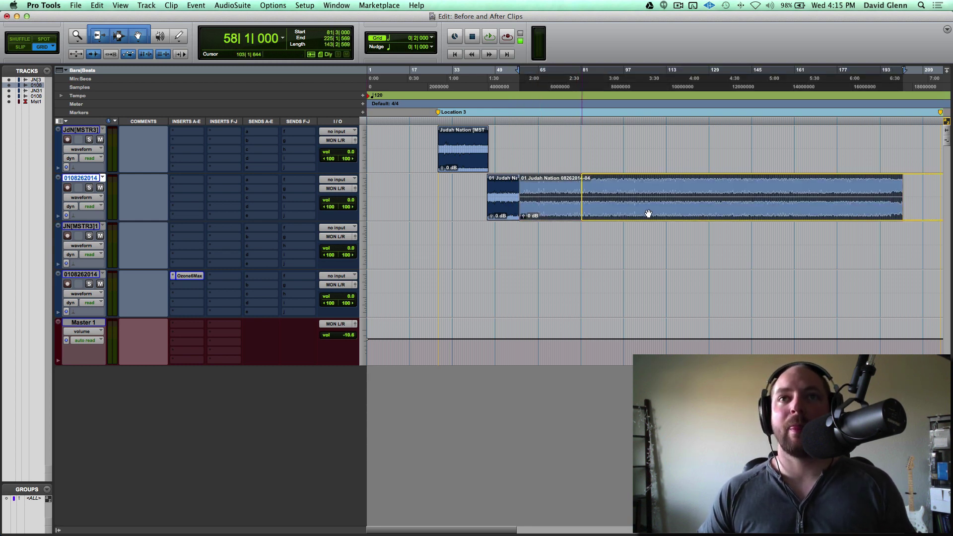
{"action": "left_click_drag", "start_coordinate": [649, 213], "coordinate": [723, 213]}
{"action": "left_click_drag", "start_coordinate": [503, 213], "coordinate": [422, 213]}
Add a fade-in about two bars long to the short 01 Judah Nation piece at bar 15|3, checking it by playback.
{"action": "left_click", "coordinate": [406, 191]}
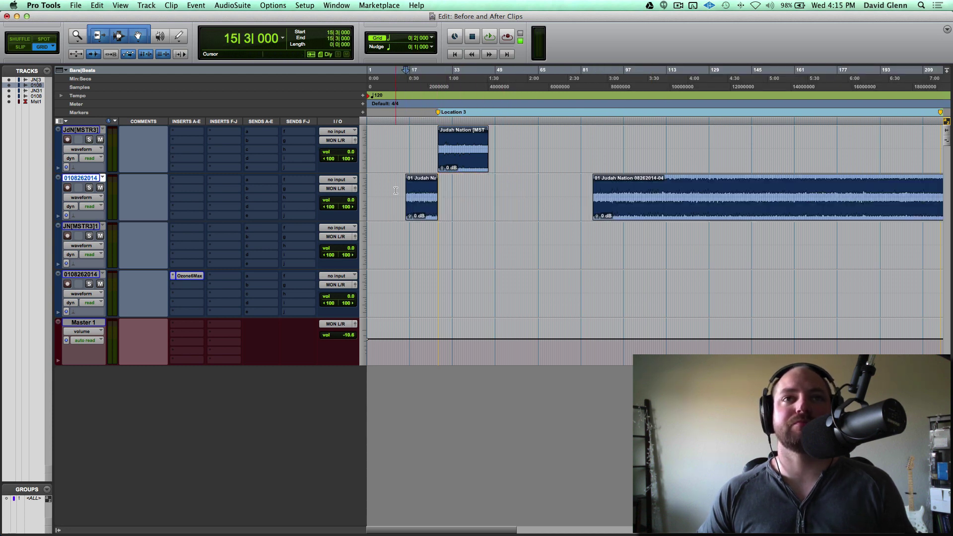
{"action": "key", "text": "space"}
{"action": "key", "text": "space"}
{"action": "left_click_drag", "start_coordinate": [408, 178], "coordinate": [414, 179]}
{"action": "key", "text": "space"}
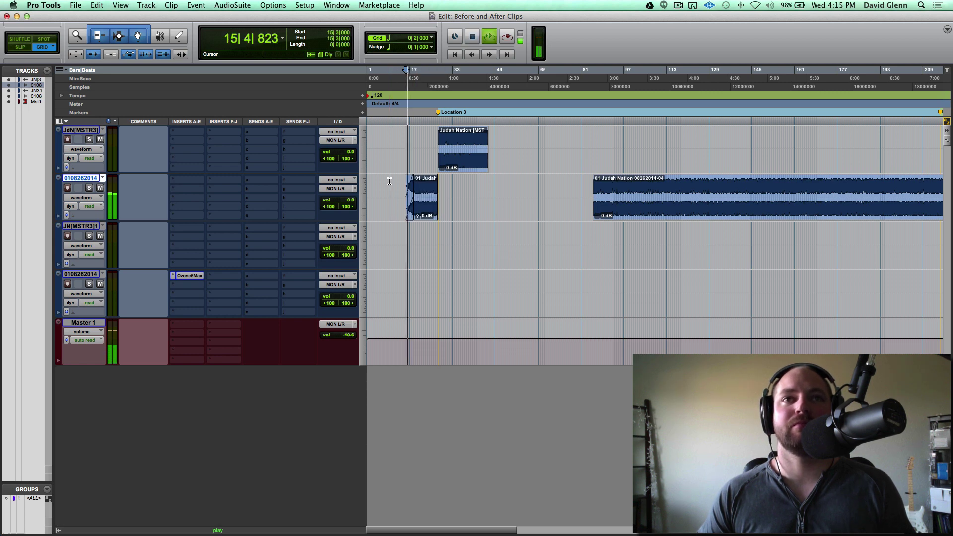
{"action": "key", "text": "super+bracketright"}
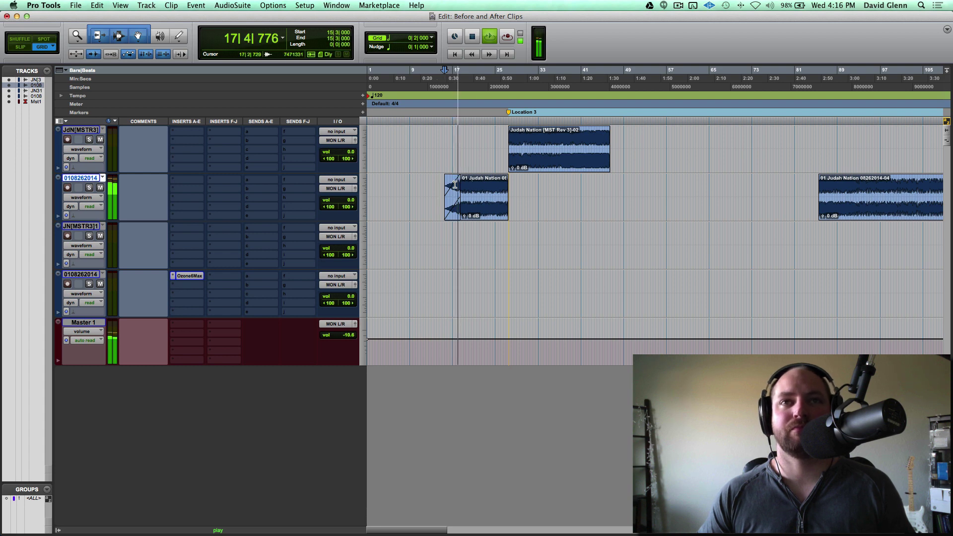
{"action": "left_click_drag", "start_coordinate": [458, 179], "coordinate": [453, 184]}
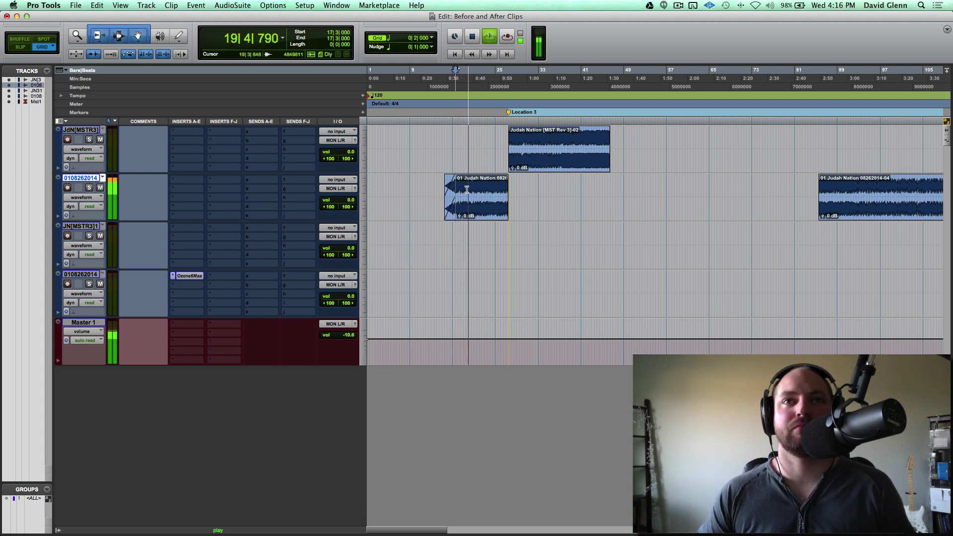
Split the short 01 Judah Nation piece at bar 20|1 and delete the part after the cut.
{"action": "left_click", "coordinate": [468, 189]}
{"action": "key", "text": "super+e"}
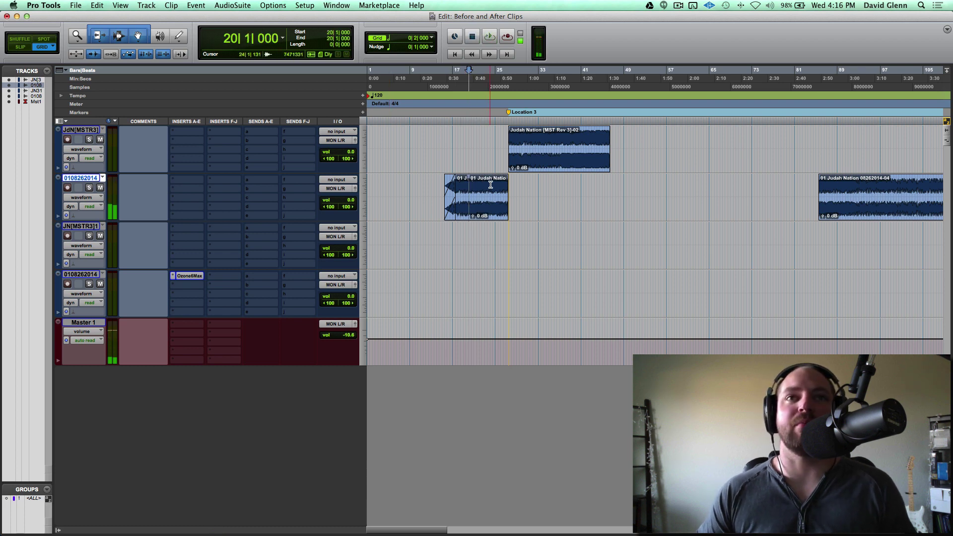
{"action": "double_click", "coordinate": [491, 183]}
{"action": "key", "text": "Delete"}
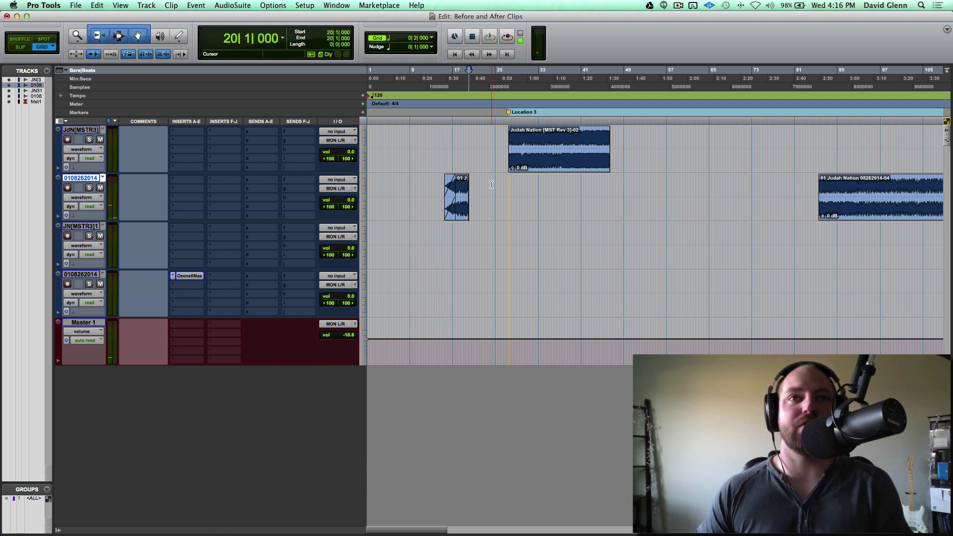
Add a fade-out to the end of the short 01 Judah Nation piece, reaching back to its fade-in.
{"action": "left_click", "coordinate": [466, 178]}
{"action": "left_click", "coordinate": [468, 176]}
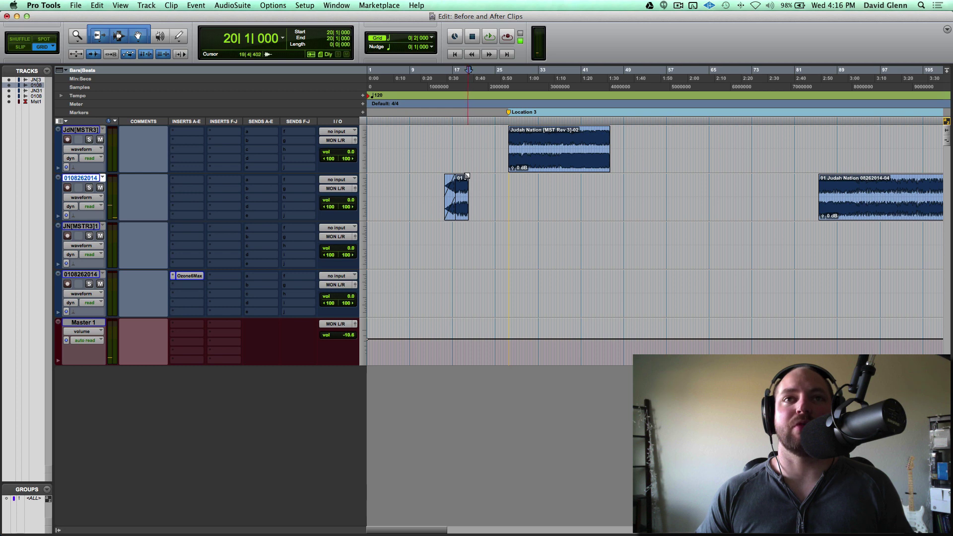
{"action": "mouse_move", "coordinate": [469, 176]}
{"action": "left_mouse_down"}
{"action": "mouse_move", "coordinate": [447, 178]}
{"action": "mouse_move", "coordinate": [458, 177]}
{"action": "left_mouse_up"}
Move the mastered Judah Nation clip to start at bar 18|3 and give it a fade-in up to bar 20|1.
{"action": "left_click_drag", "start_coordinate": [579, 164], "coordinate": [531, 165]}
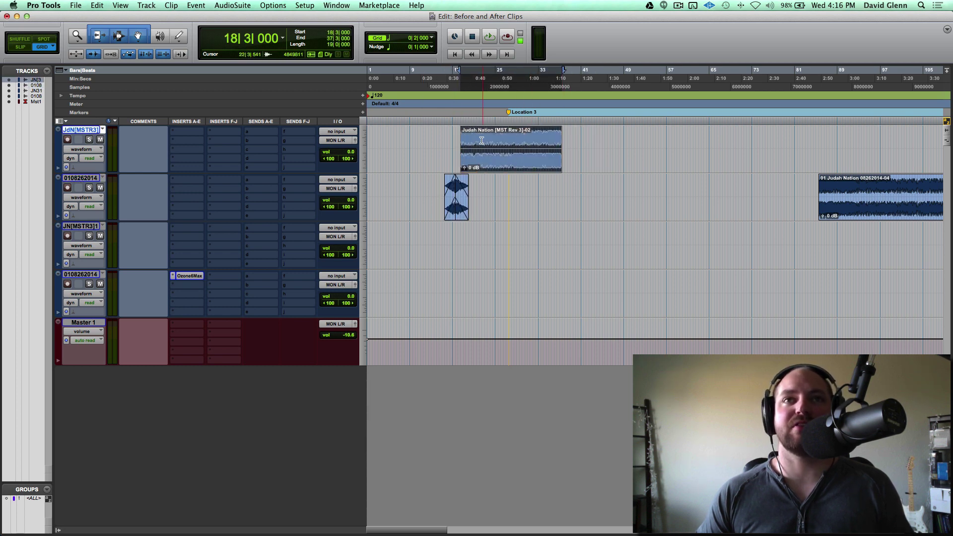
{"action": "left_click_drag", "start_coordinate": [463, 130], "coordinate": [471, 133]}
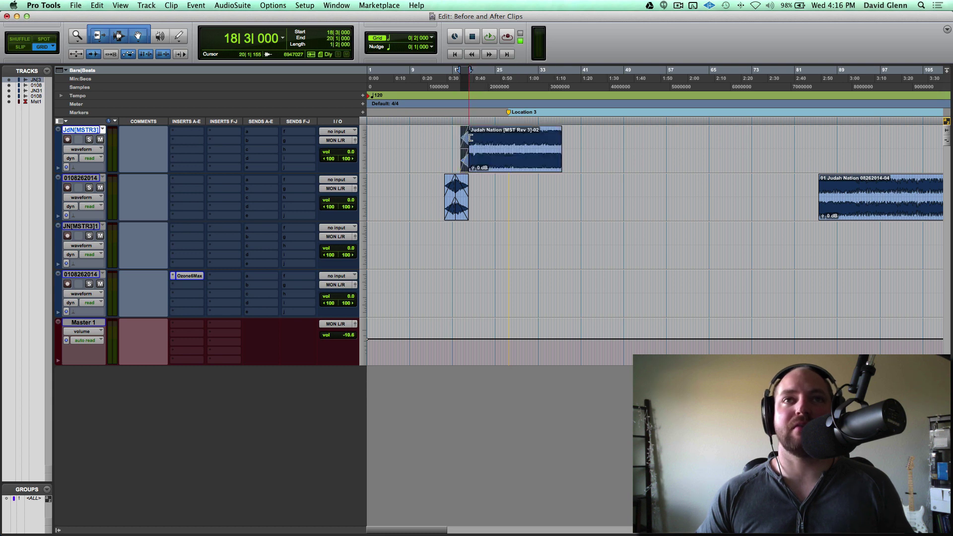
Play the before-and-after transition from the start of the short piece at bar 15|3.
{"action": "left_click", "coordinate": [429, 187]}
{"action": "key", "text": "Tab"}
{"action": "key", "text": "space"}
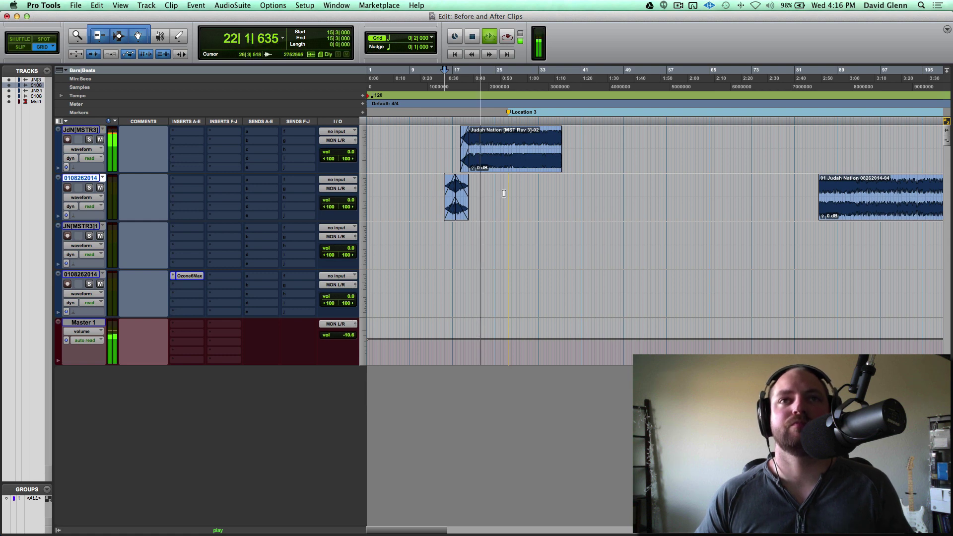
{"action": "key", "text": "space"}
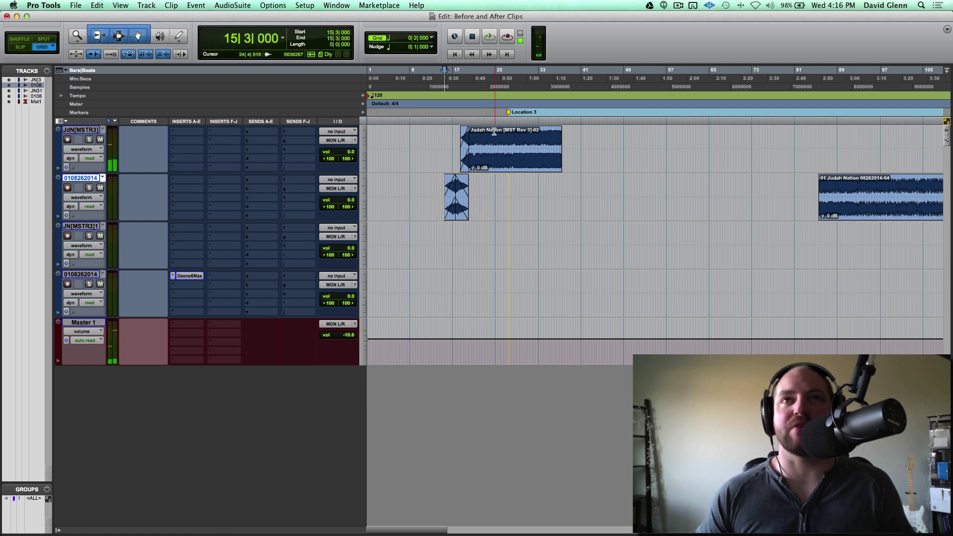
{"action": "key", "text": "super+bracketleft"}
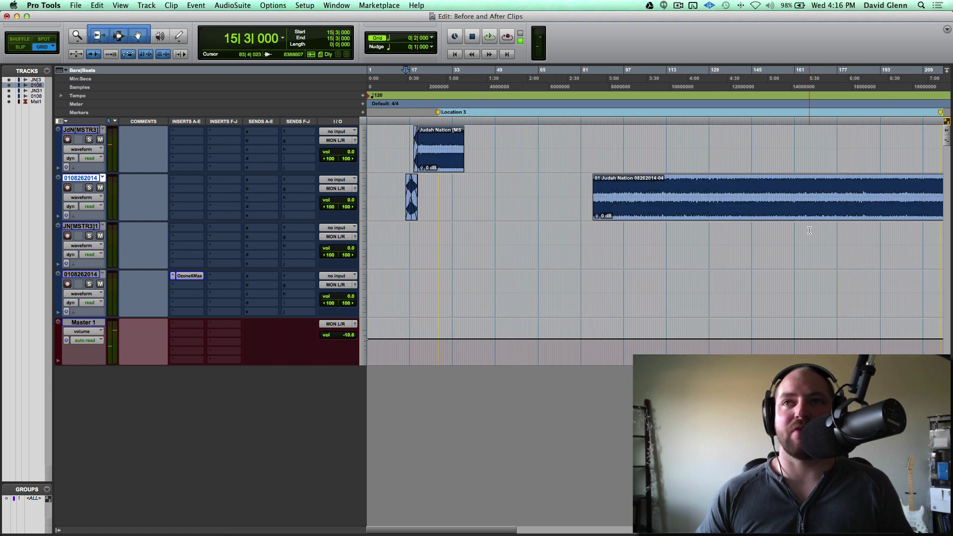
{"action": "key", "text": "super+bracketleft"}
{"action": "left_click", "coordinate": [611, 191]}
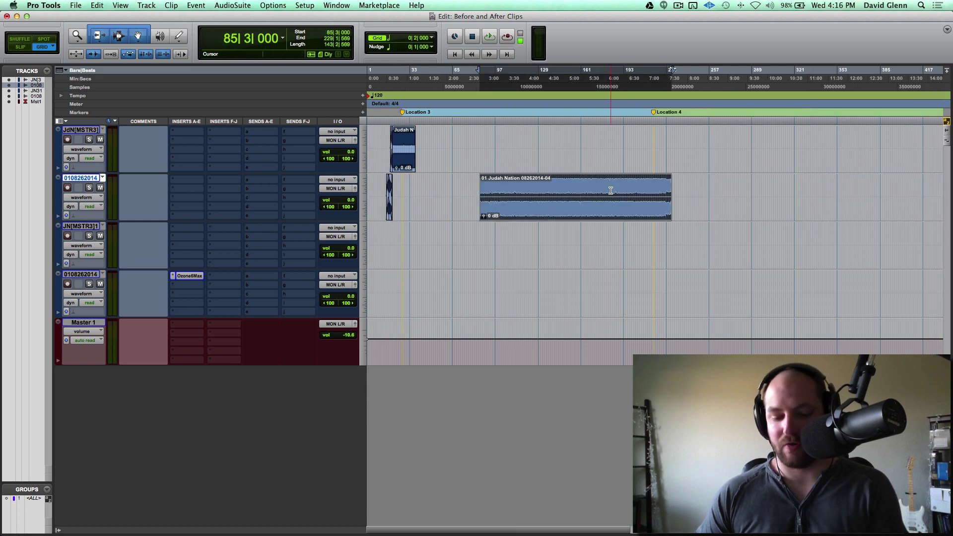
{"action": "key", "text": "BackSpace"}
Move both Kaleidoscope Love clips together to an earlier position, with the mastered one starting at bar 58|3.
{"action": "key", "text": "super+bracketleft"}
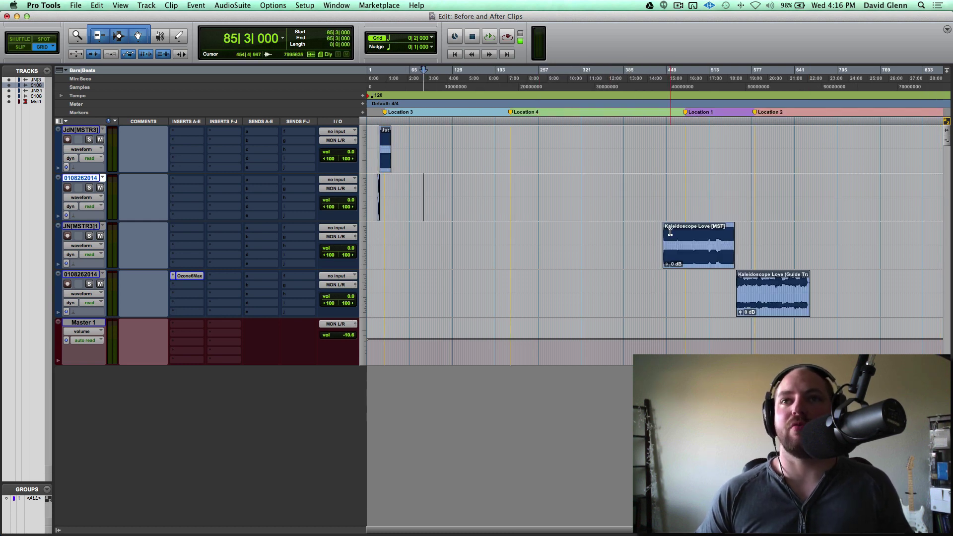
{"action": "left_click", "coordinate": [705, 249]}
{"action": "left_click", "coordinate": [773, 293], "text": "shift"}
{"action": "left_click_drag", "start_coordinate": [690, 257], "coordinate": [432, 257]}
Play the mastered Kaleidoscope Love clip briefly from bar 70|1.
{"action": "key", "text": "super+bracketright"}
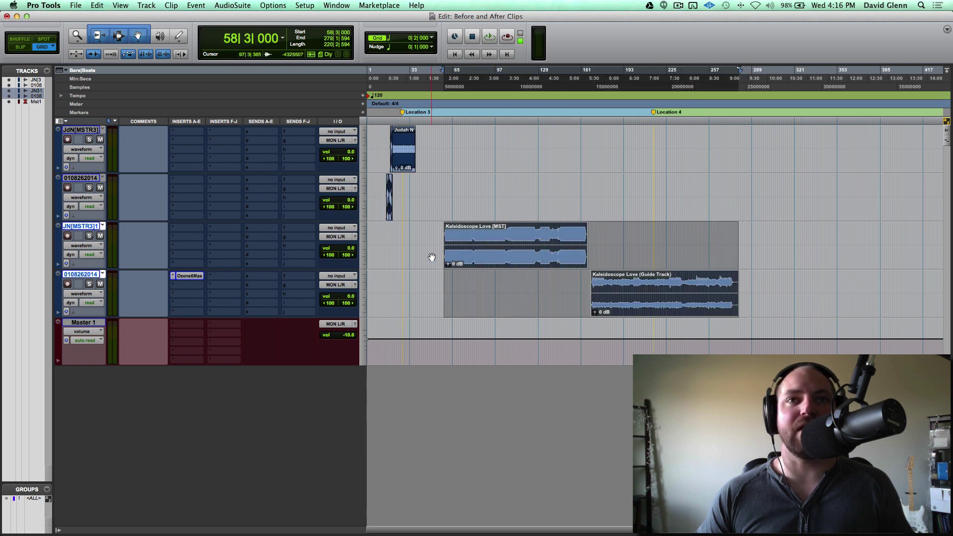
{"action": "left_click", "coordinate": [460, 235]}
{"action": "key", "text": "space"}
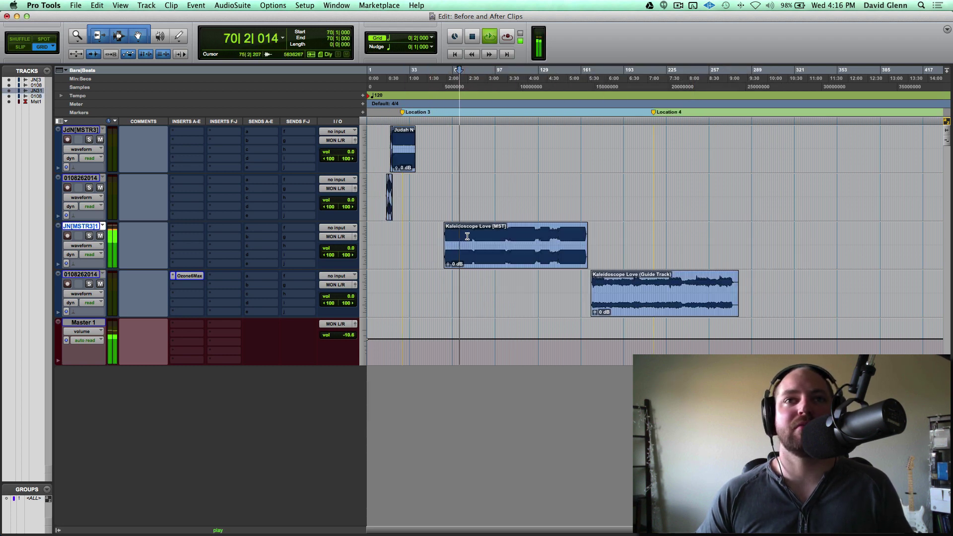
{"action": "key", "text": "space"}
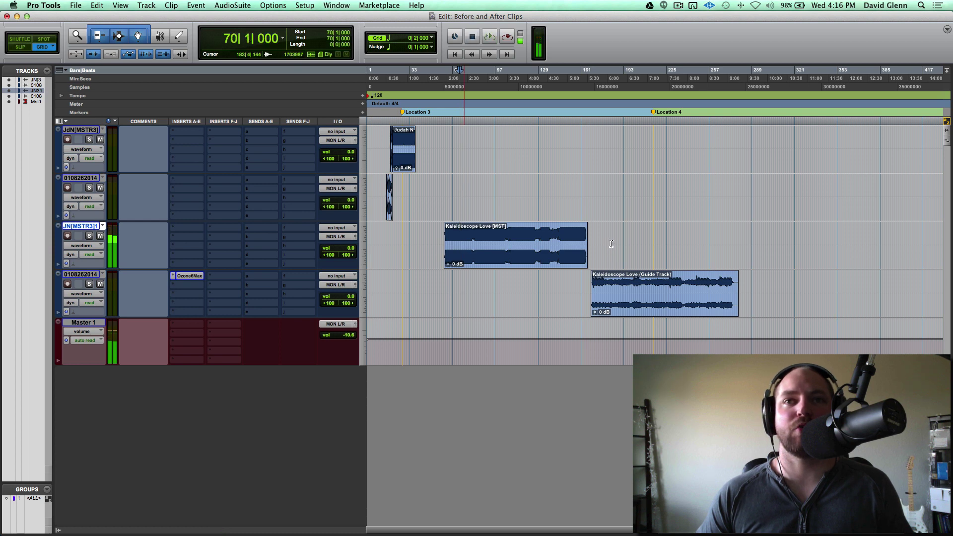
Compare the Kaleidoscope Love guide track from bar 184|1 with its Ozone insert active and bypassed, and turn the insert back on.
{"action": "left_click", "coordinate": [611, 244]}
{"action": "key", "text": "space"}
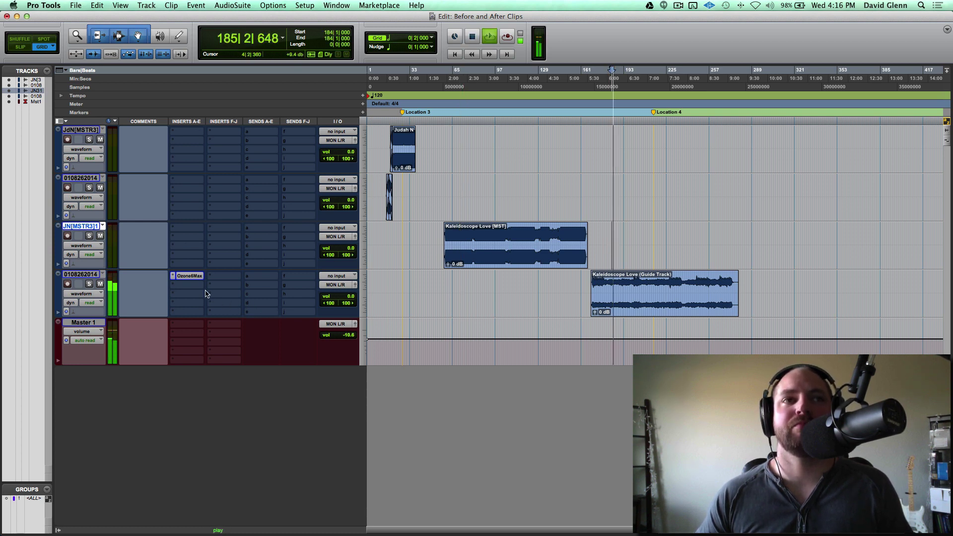
{"action": "key", "text": "space"}
{"action": "left_click", "coordinate": [188, 277], "text": "super"}
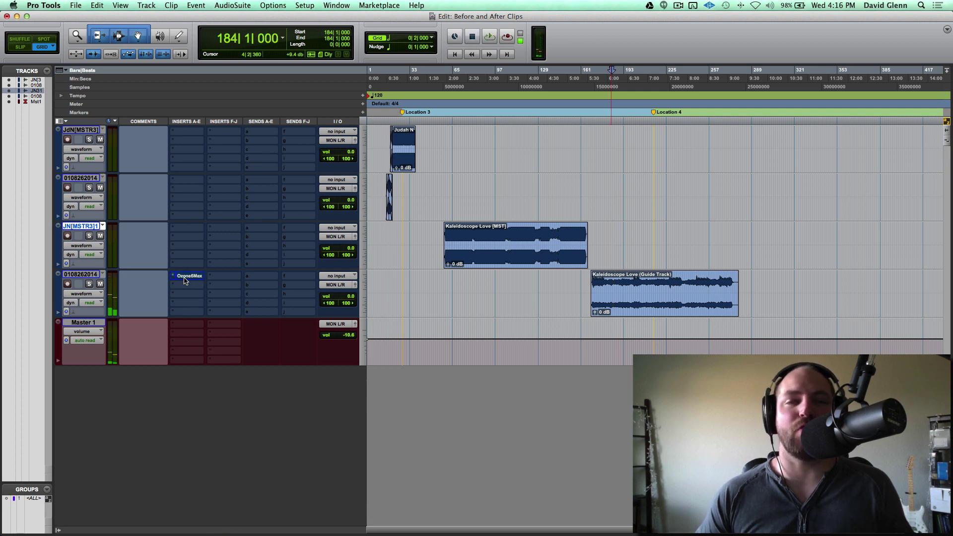
{"action": "key", "text": "space"}
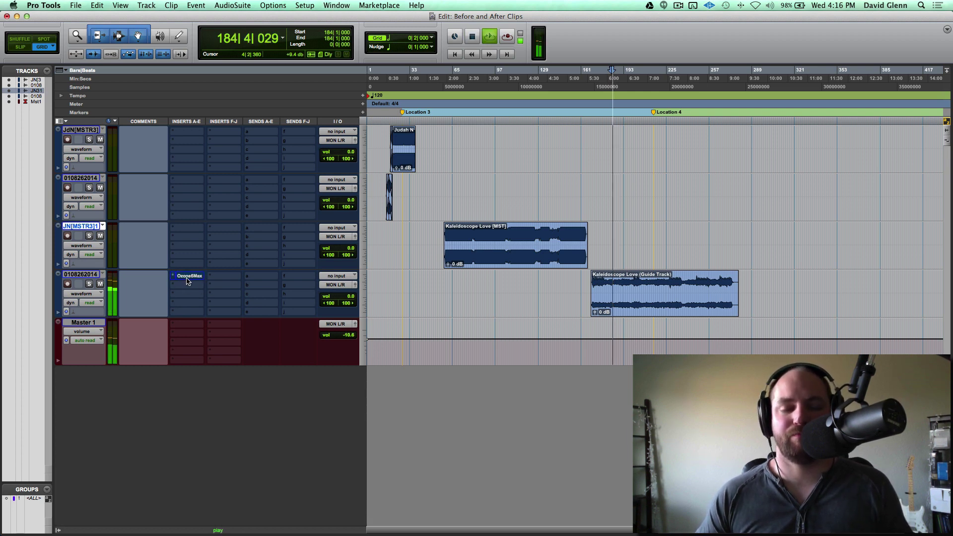
{"action": "key", "text": "space"}
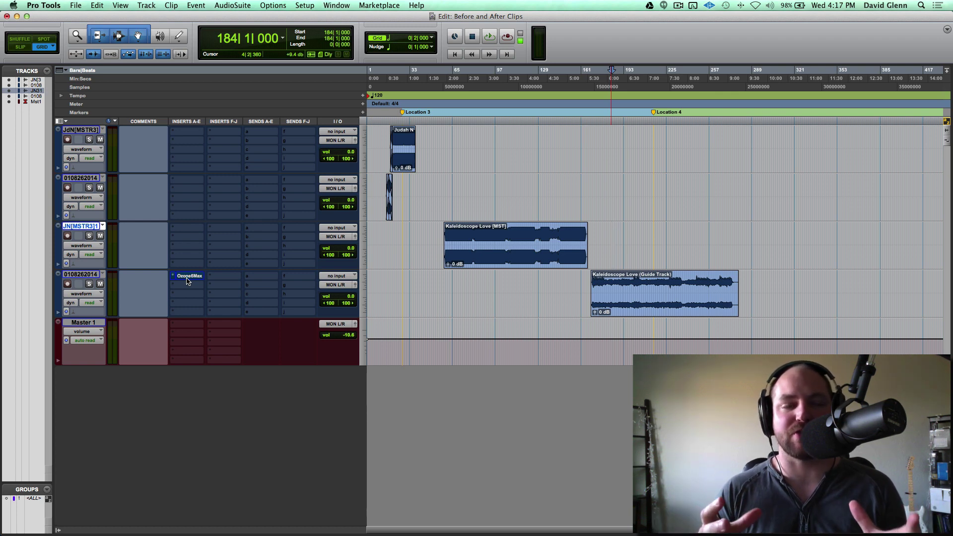
{"action": "left_click", "coordinate": [187, 278], "text": "super"}
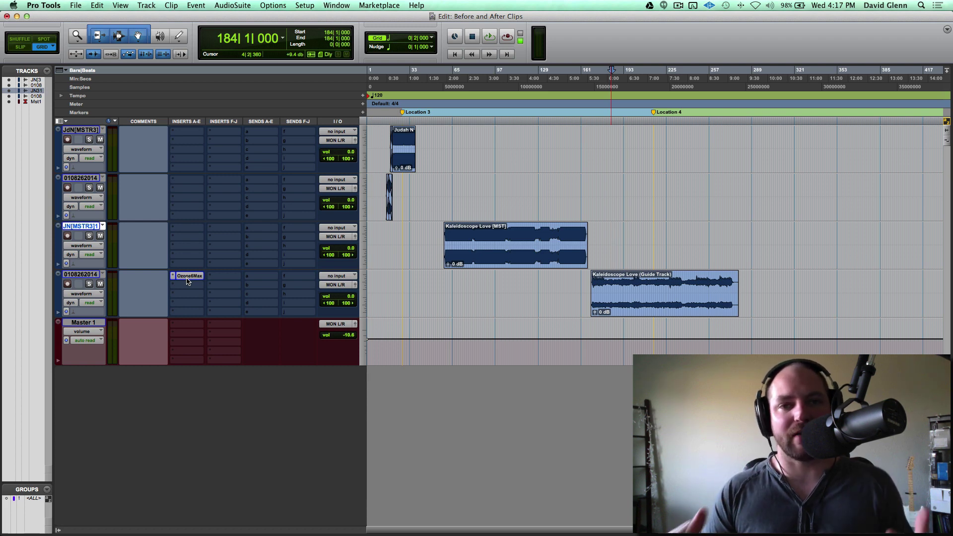
Return the edit cursor to the start of the session at bar 1|1.
{"action": "left_click", "coordinate": [459, 197]}
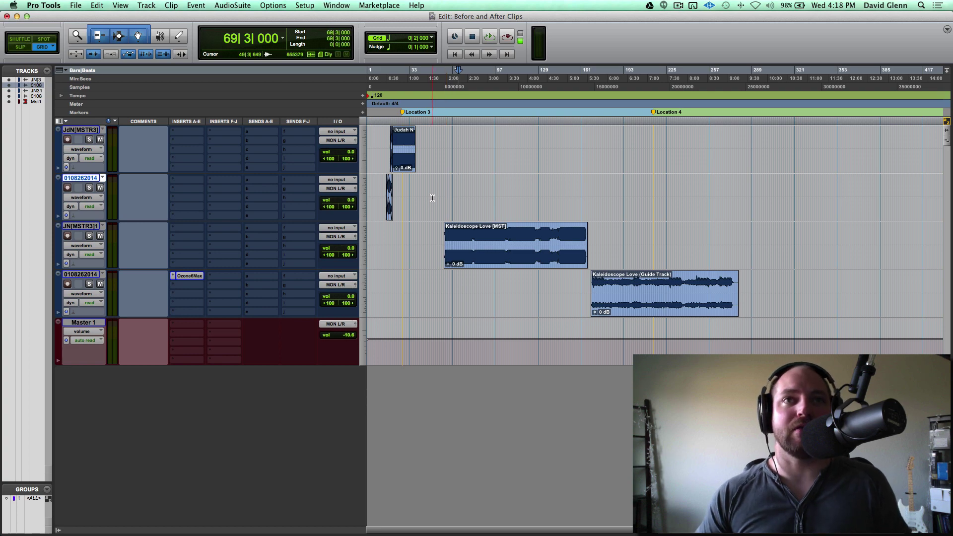
{"action": "key", "text": "KP_Decimal"}
{"action": "key", "text": "KP_2"}
{"action": "key", "text": "KP_Decimal"}
{"action": "key", "text": "Return"}
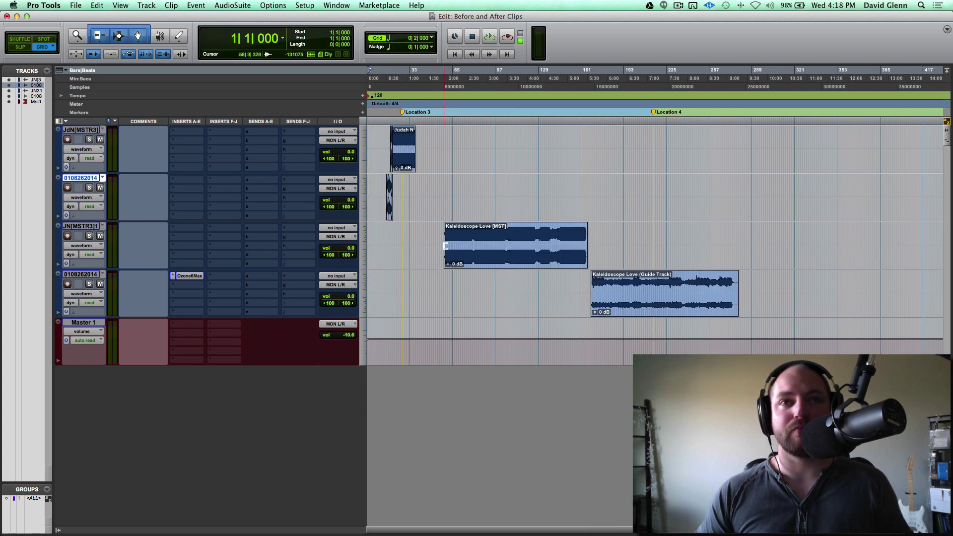
Switch to Chrome and create a new Animoto video in the Animoto Original style.
{"action": "key", "text": "super+Tab"}
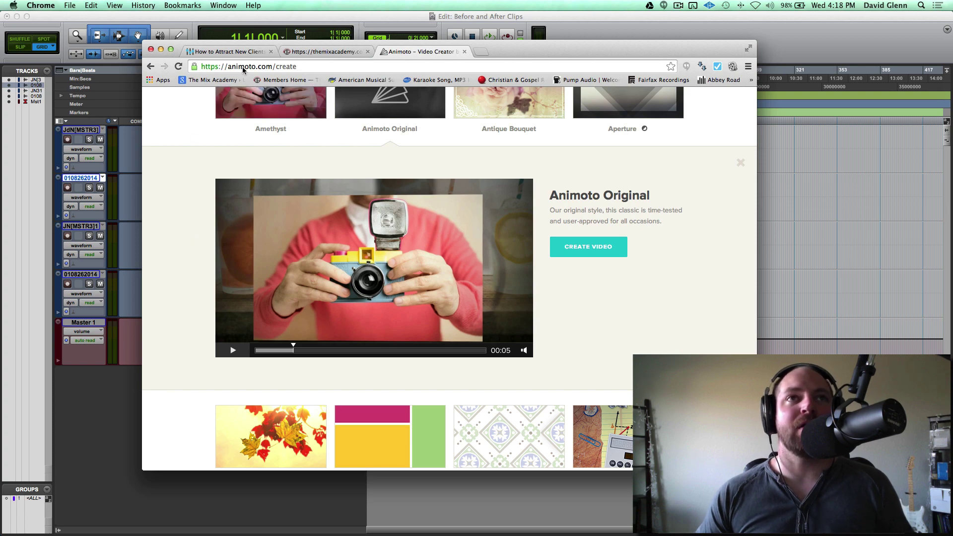
{"action": "scroll", "coordinate": [178, 192], "scroll_direction": "up", "scroll_amount": 1}
{"action": "scroll", "coordinate": [177, 190], "scroll_direction": "up", "scroll_amount": 5}
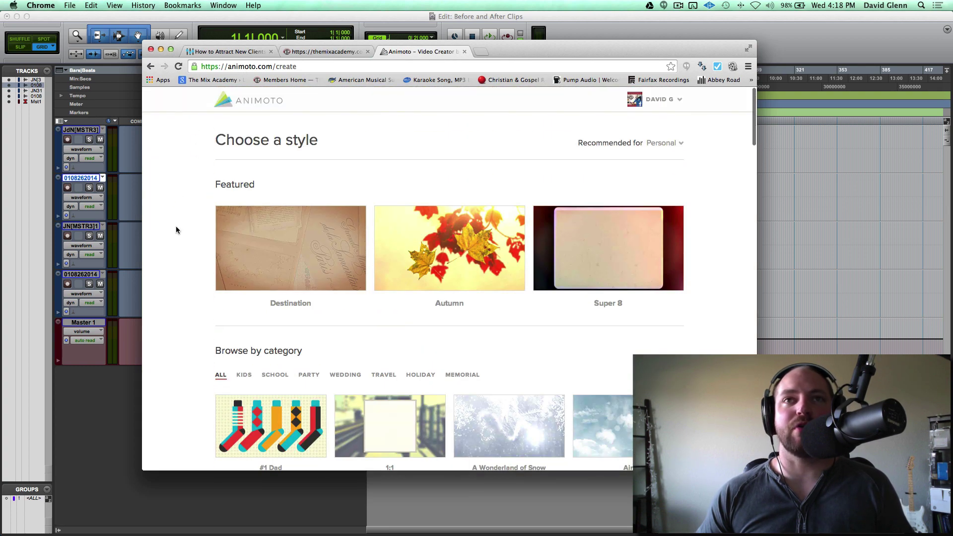
{"action": "scroll", "coordinate": [176, 228], "scroll_direction": "down", "scroll_amount": 4}
{"action": "scroll", "coordinate": [176, 244], "scroll_direction": "down", "scroll_amount": 3}
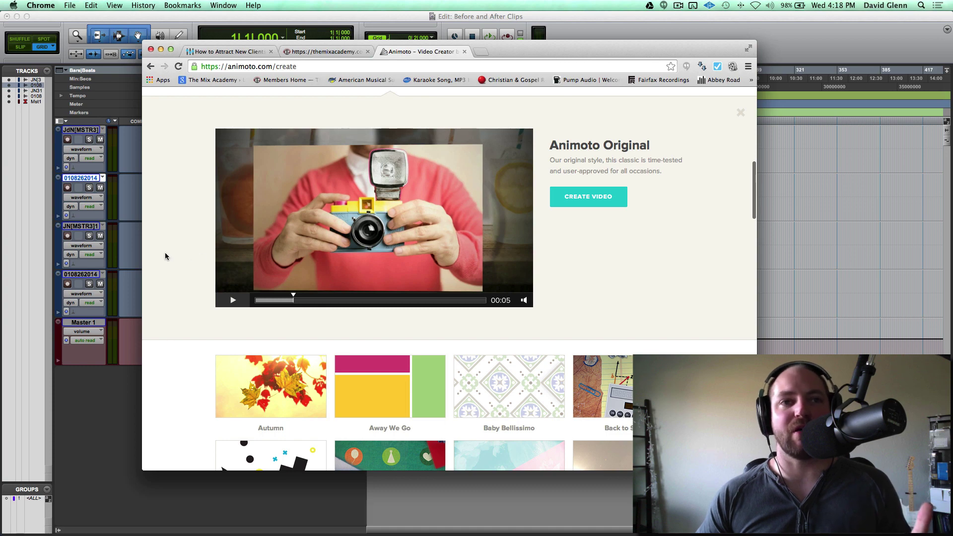
{"action": "scroll", "coordinate": [166, 256], "scroll_direction": "up", "scroll_amount": 5}
{"action": "scroll", "coordinate": [165, 255], "scroll_direction": "down", "scroll_amount": 5}
{"action": "scroll", "coordinate": [165, 255], "scroll_direction": "up", "scroll_amount": 2}
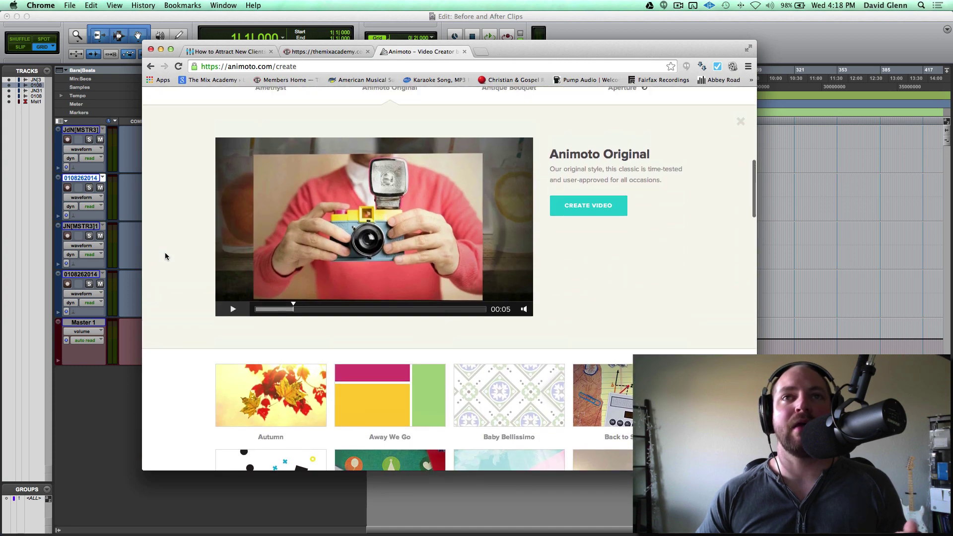
{"action": "left_click", "coordinate": [587, 210]}
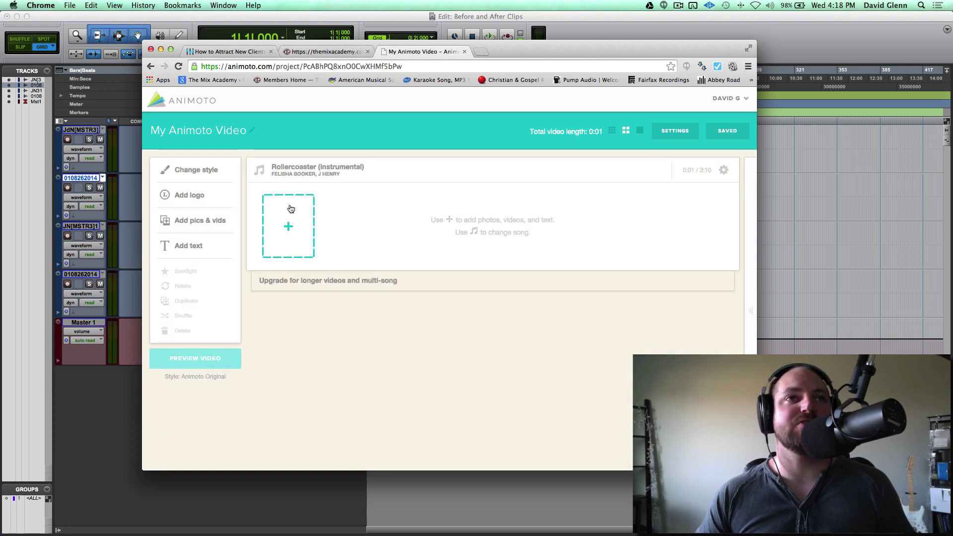
Examine the song trim and image pacing settings and the options for changing the music, including uploading a song.
{"action": "left_click", "coordinate": [725, 171]}
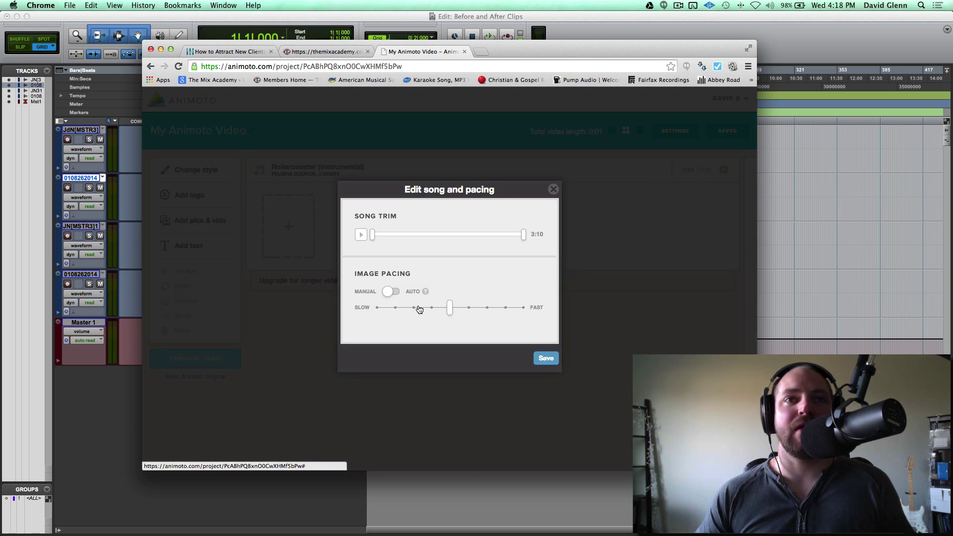
{"action": "left_click", "coordinate": [554, 190]}
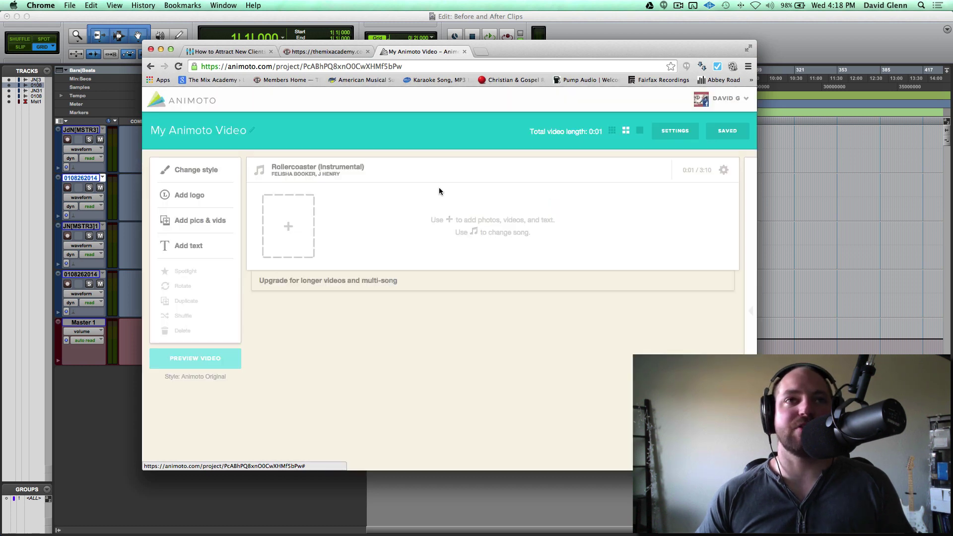
{"action": "left_click", "coordinate": [293, 169]}
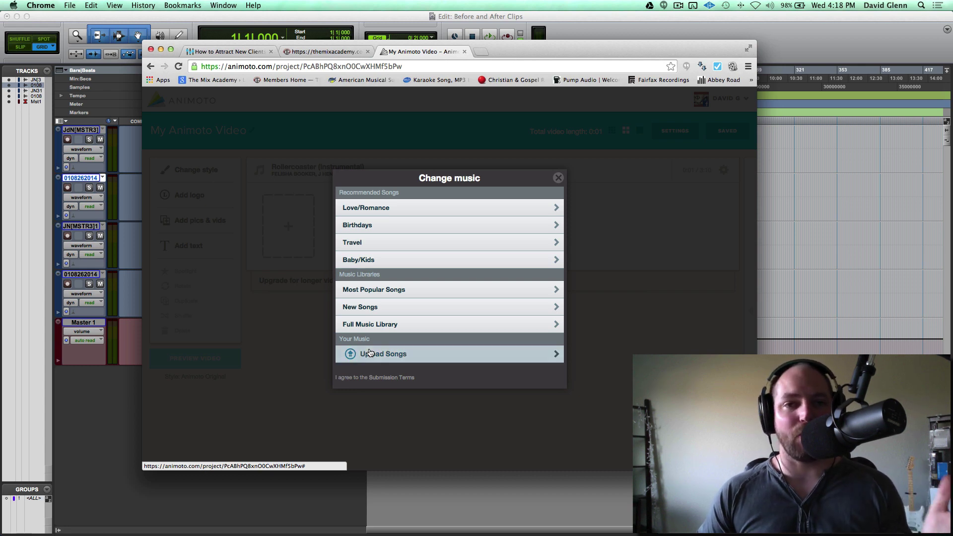
{"action": "left_click", "coordinate": [407, 350]}
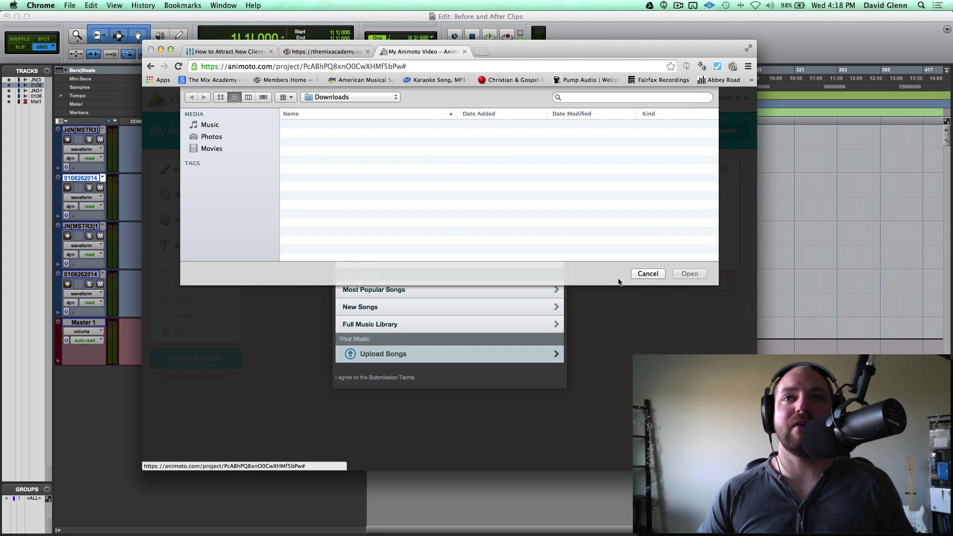
{"action": "left_click", "coordinate": [647, 274]}
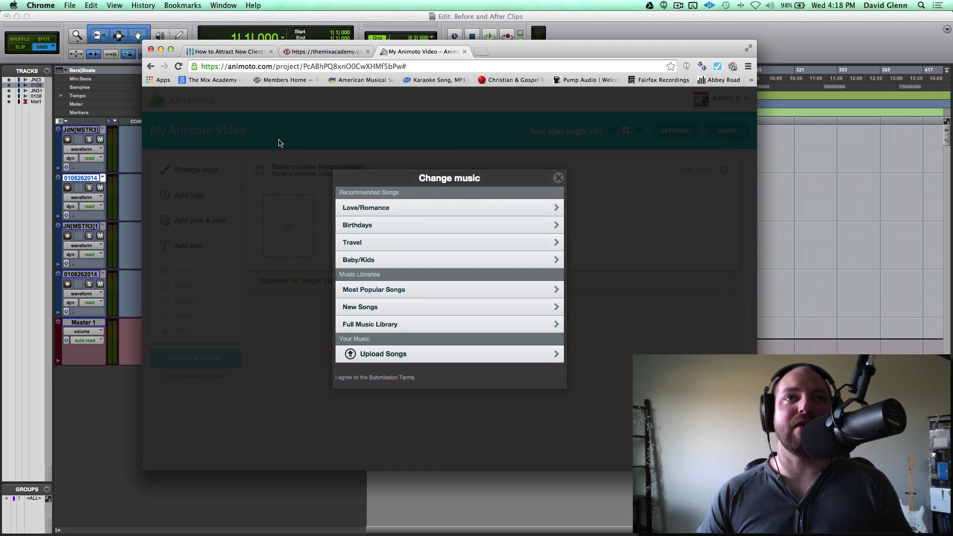
Add a text slide to the video with the title "Introducing" and the recording studio's name as the subtitle.
{"action": "left_click", "coordinate": [278, 144]}
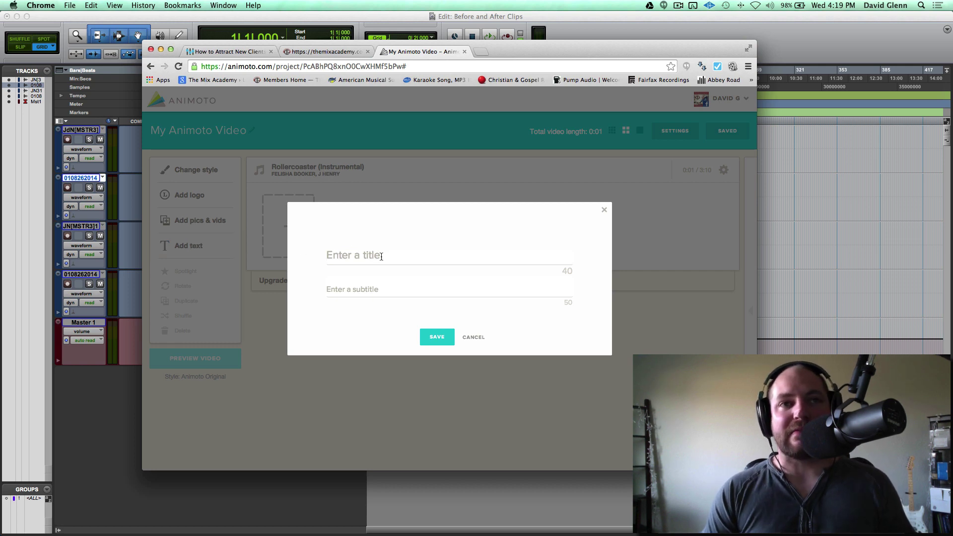
{"action": "type", "text": "Introducing"}
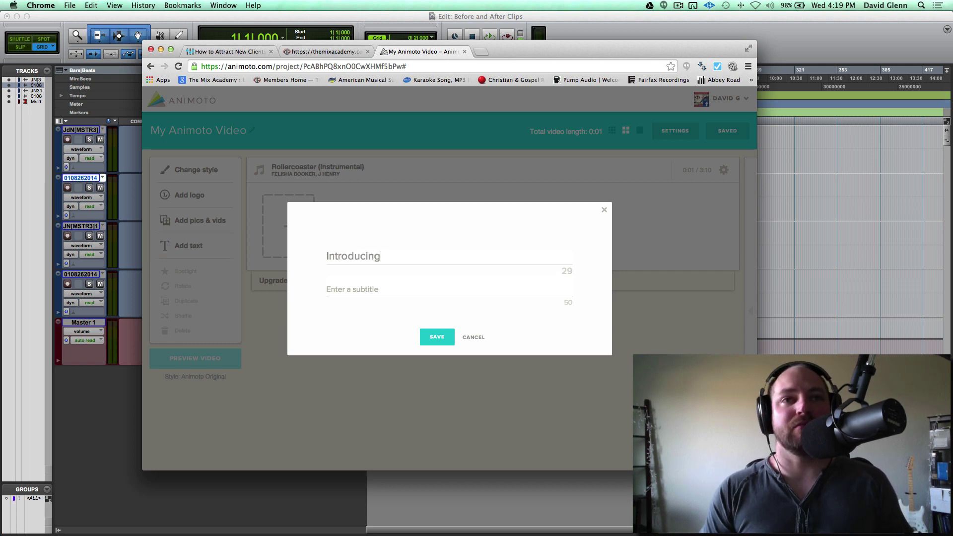
{"action": "key", "text": "Tab"}
{"action": "type", "text": "D"}
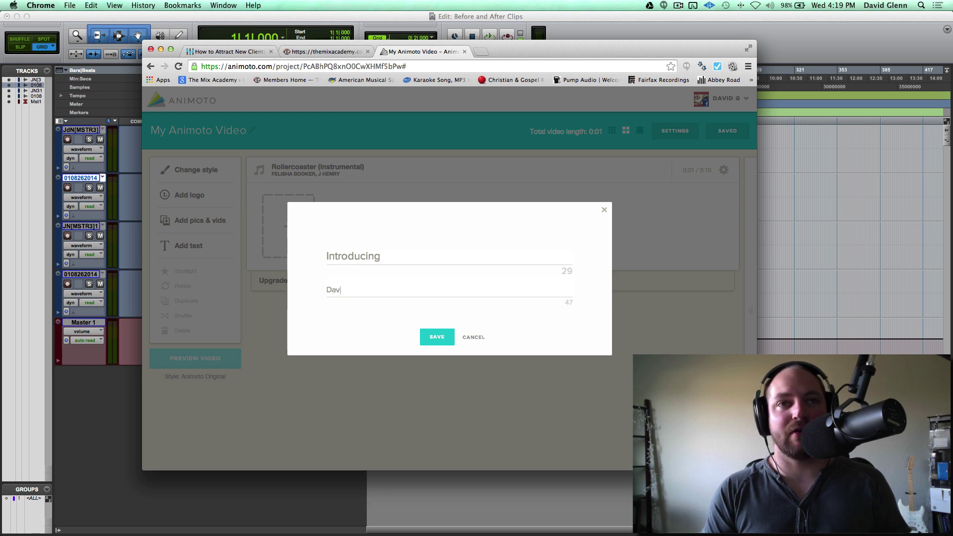
{"action": "type", "text": "avid Glenn "}
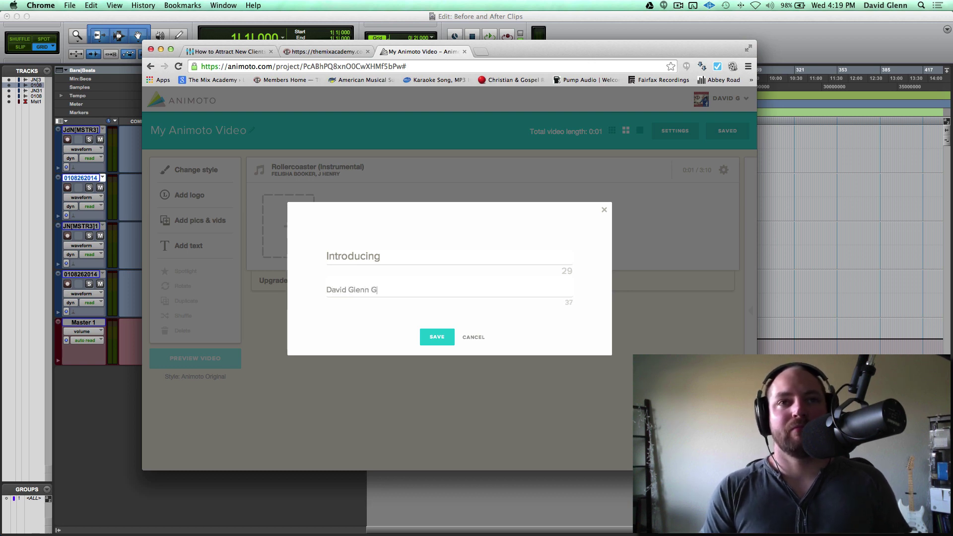
{"action": "type", "text": "Recording"}
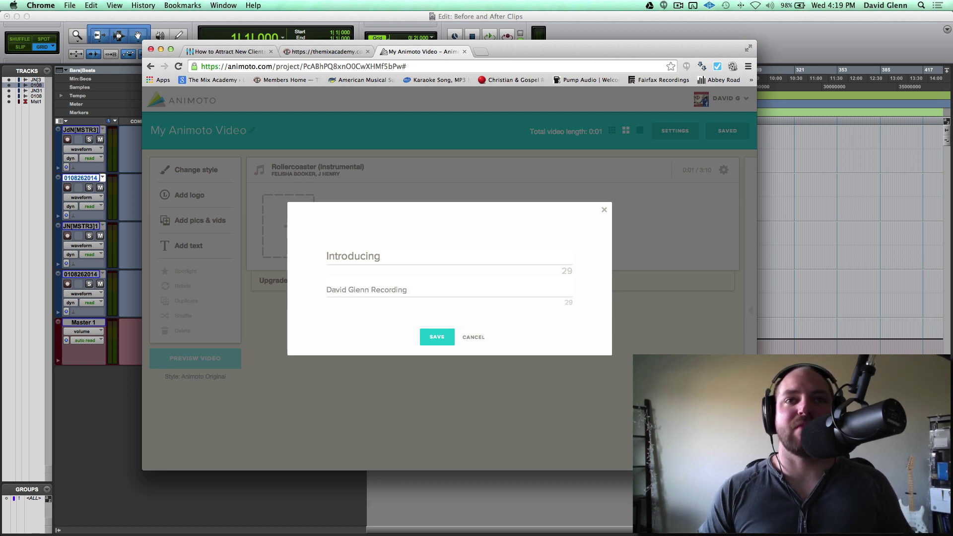
{"action": "key", "text": "Return"}
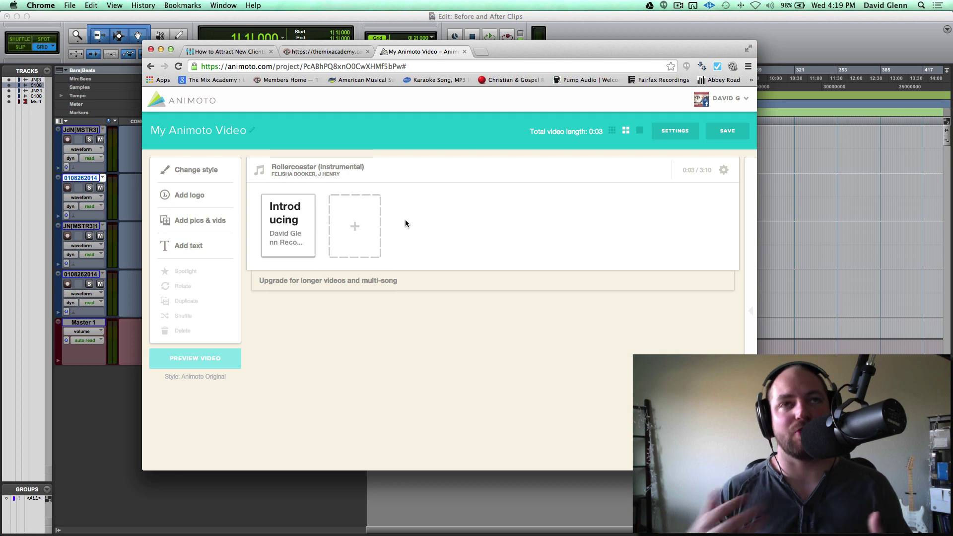
Open the recording studio's website in a new browser tab.
{"action": "left_click", "coordinate": [476, 54]}
{"action": "type", "text": "davidglennrecording.com"}
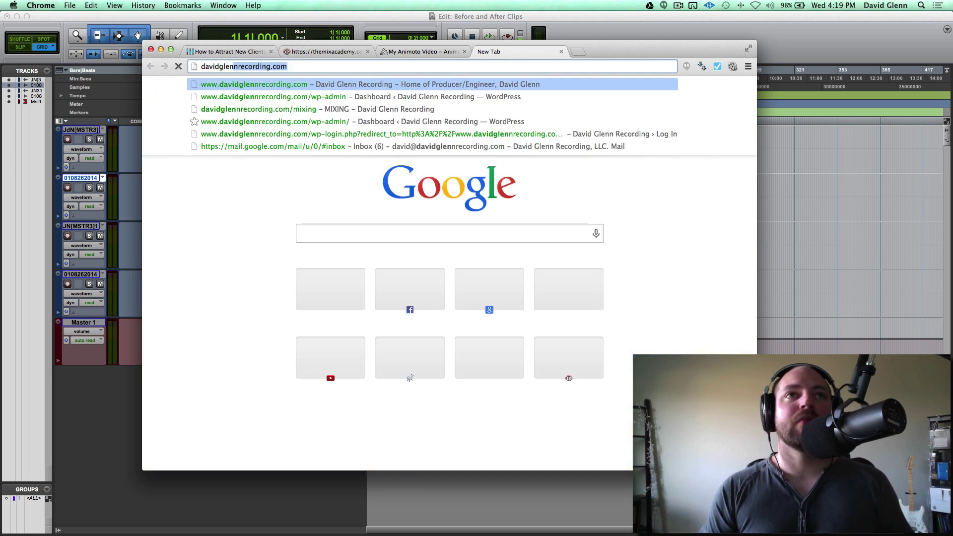
{"action": "key", "text": "Return"}
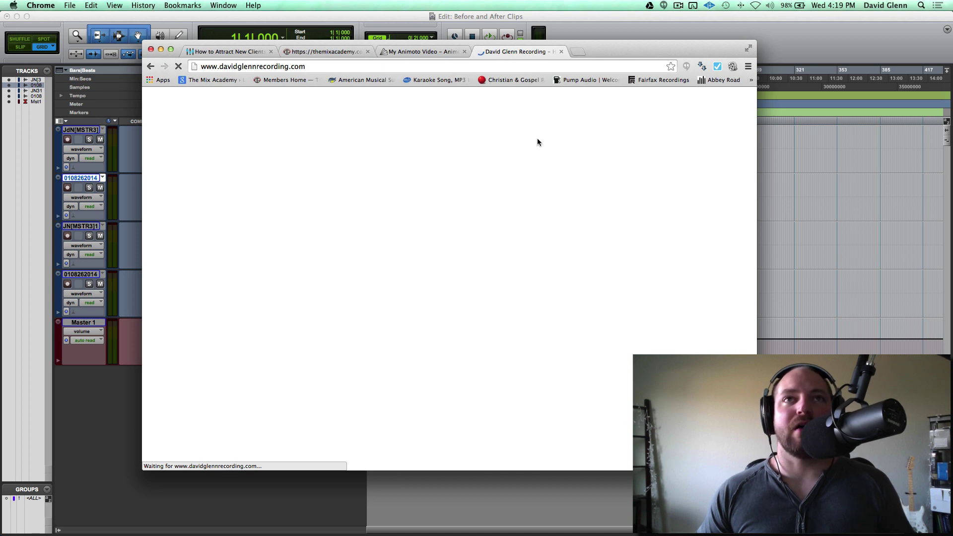
Go to youtube.com in the same tab and search for the recording studio's name.
{"action": "left_click", "coordinate": [541, 68]}
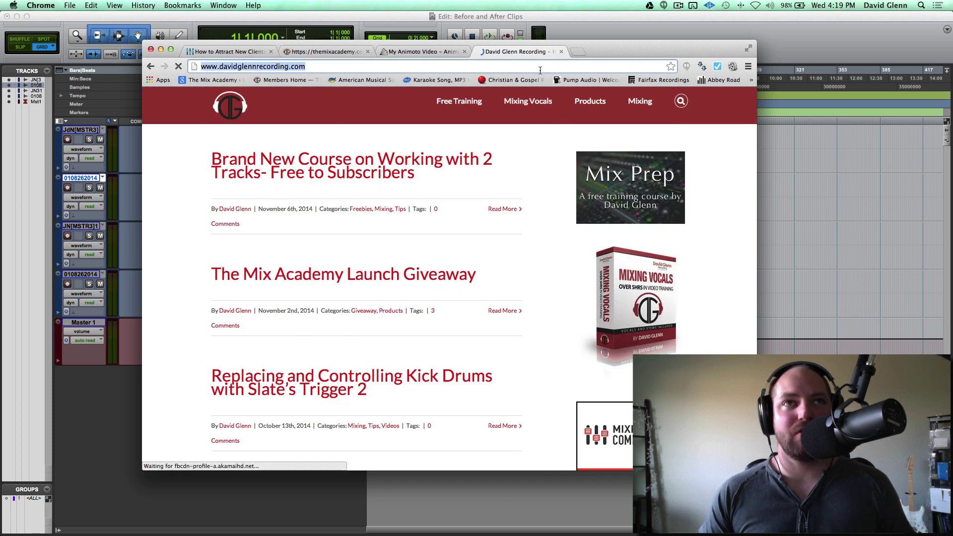
{"action": "type", "text": "youtube.com"}
{"action": "key", "text": "Return"}
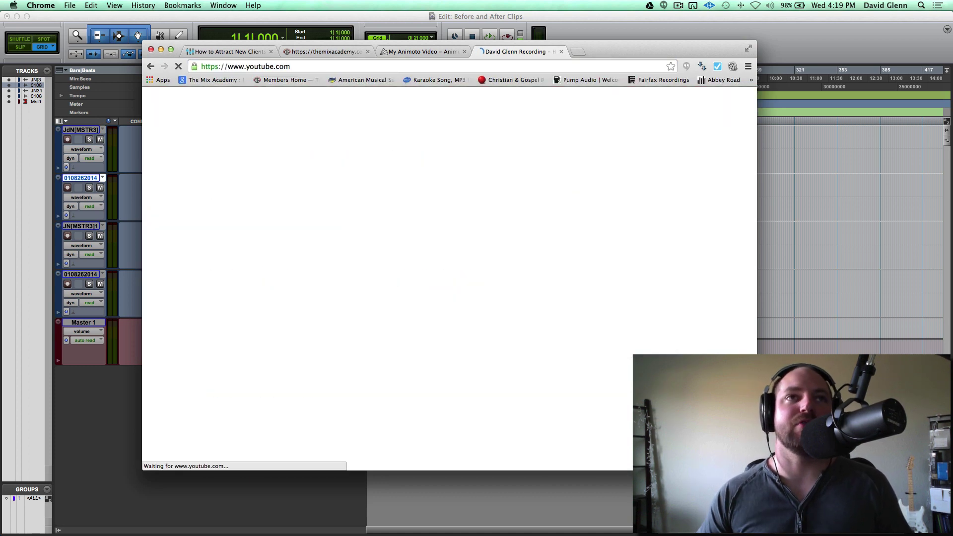
{"action": "left_click", "coordinate": [458, 97]}
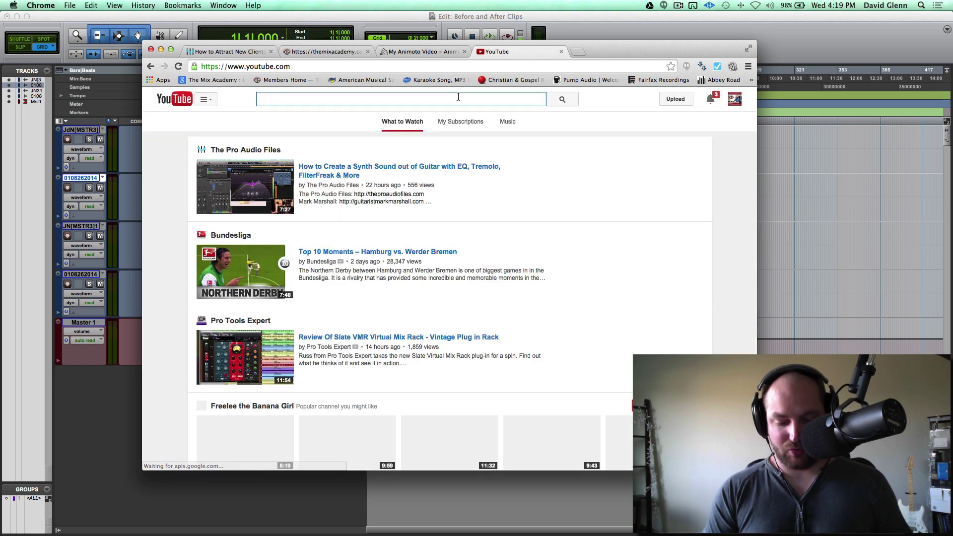
{"action": "type", "text": "david glenn recording"}
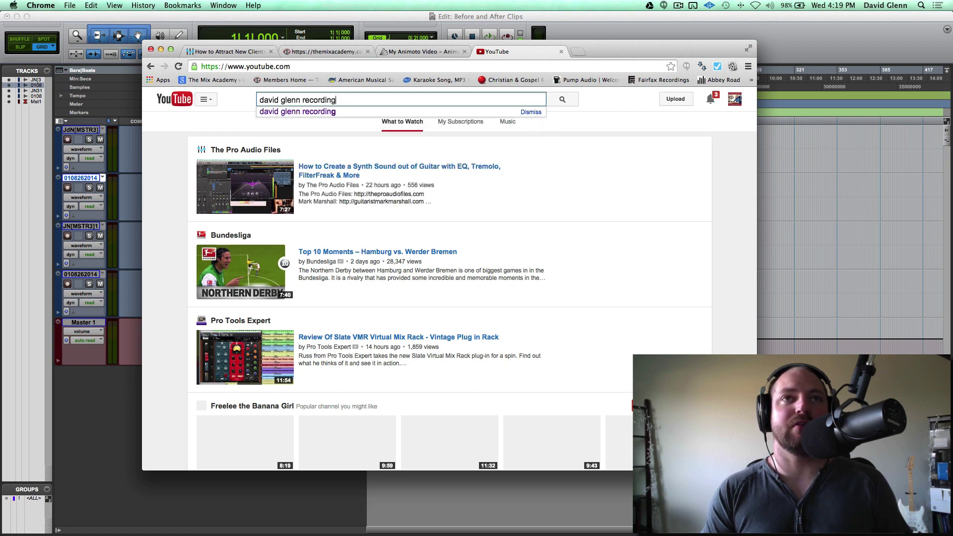
{"action": "key", "text": "Return"}
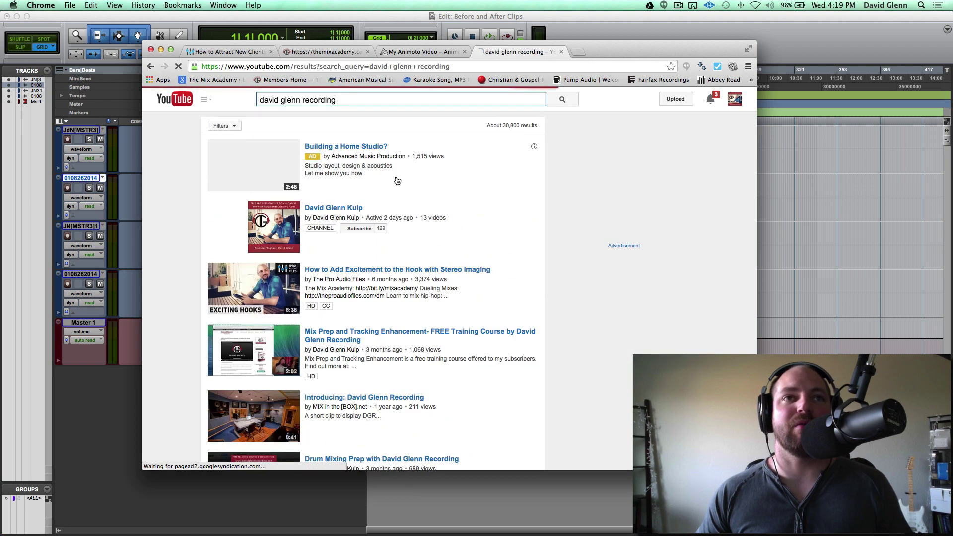
Open the studio's "Introducing" video published by MIX in the [BOX].net from the search results.
{"action": "scroll", "coordinate": [168, 252], "scroll_direction": "down", "scroll_amount": 1}
{"action": "scroll", "coordinate": [168, 252], "scroll_direction": "down", "scroll_amount": 3}
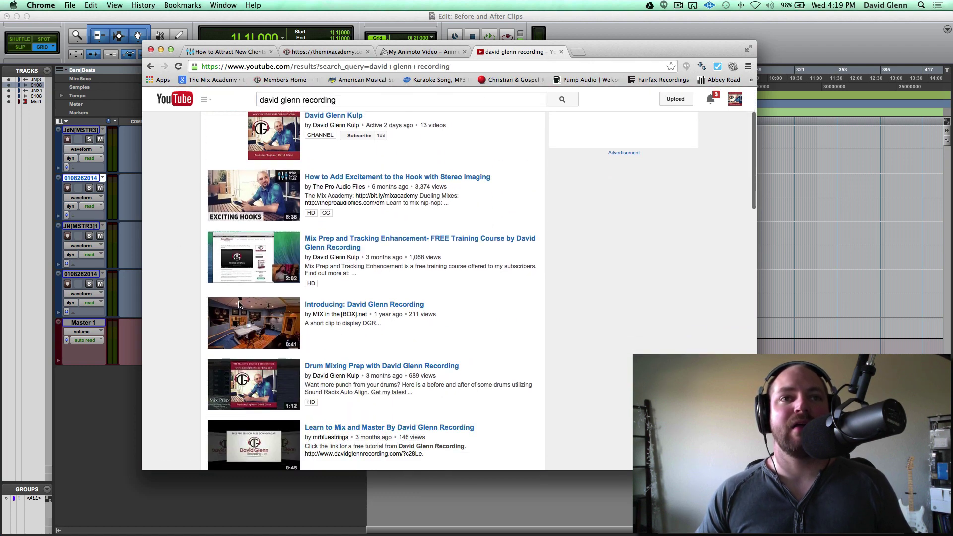
{"action": "left_click", "coordinate": [377, 307]}
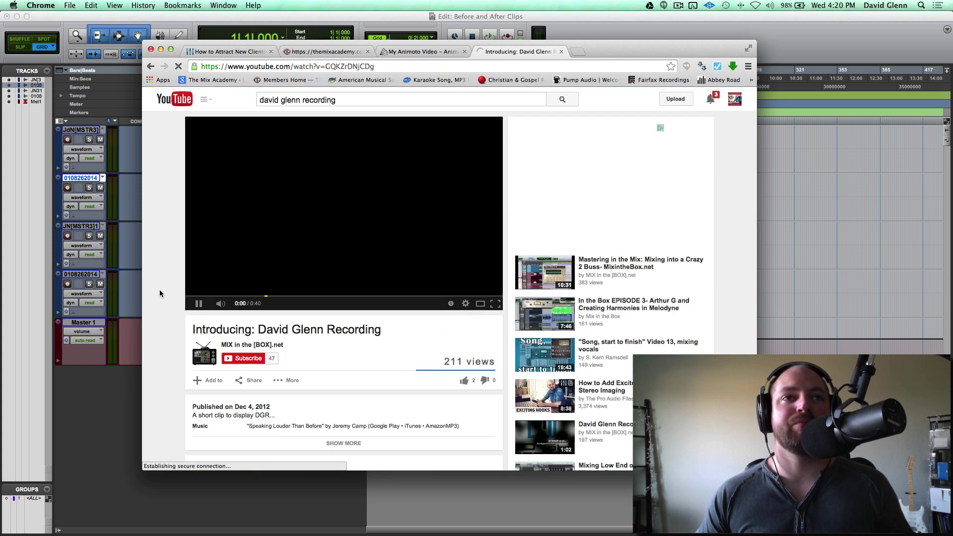
Play the studio's "Introducing" video at reduced volume, skip ahead to about 0:17, and pause it on the studio photo.
{"action": "left_click", "coordinate": [198, 303]}
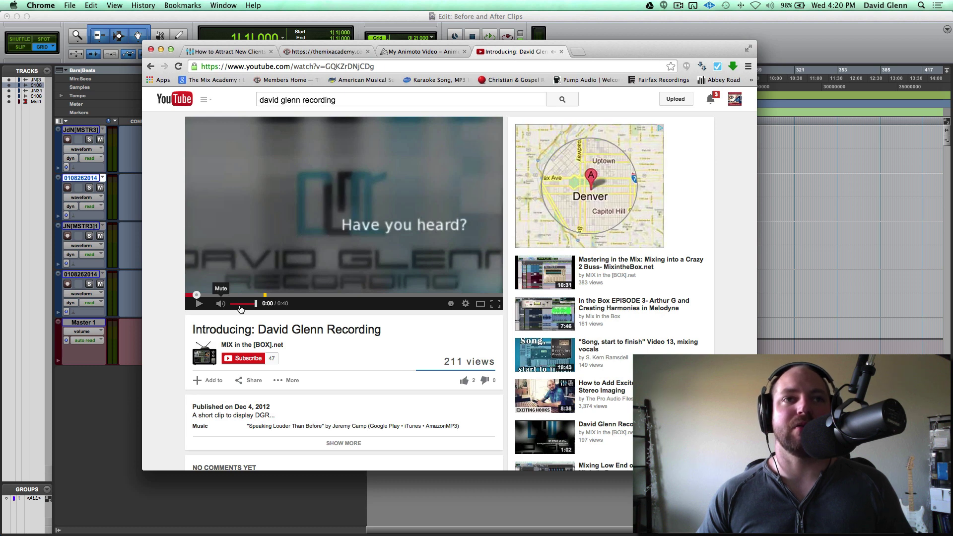
{"action": "mouse_move", "coordinate": [242, 308]}
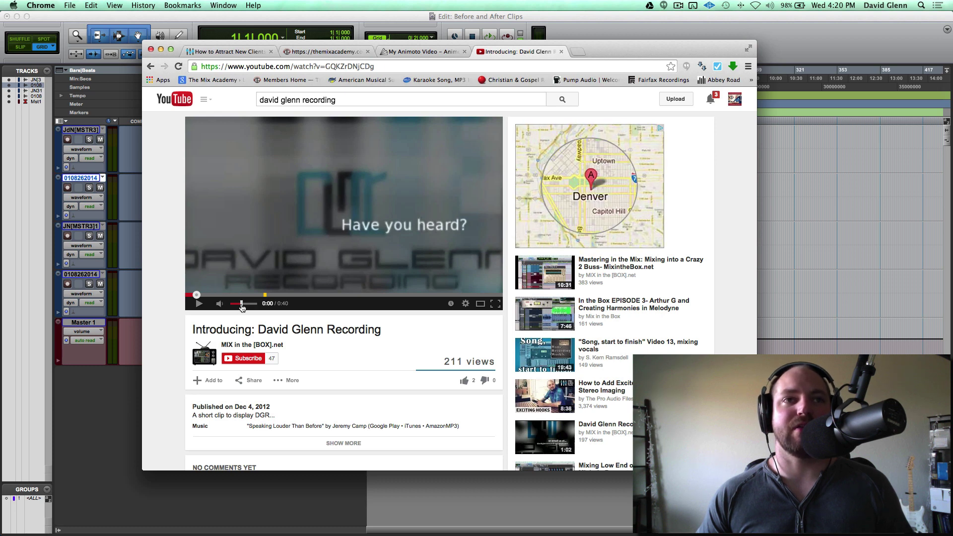
{"action": "left_click", "coordinate": [198, 304]}
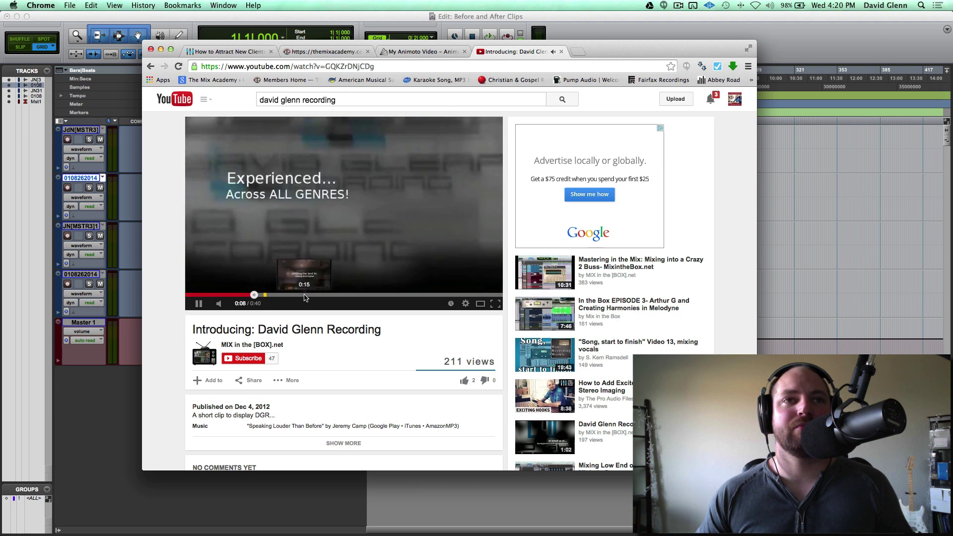
{"action": "left_click", "coordinate": [322, 295]}
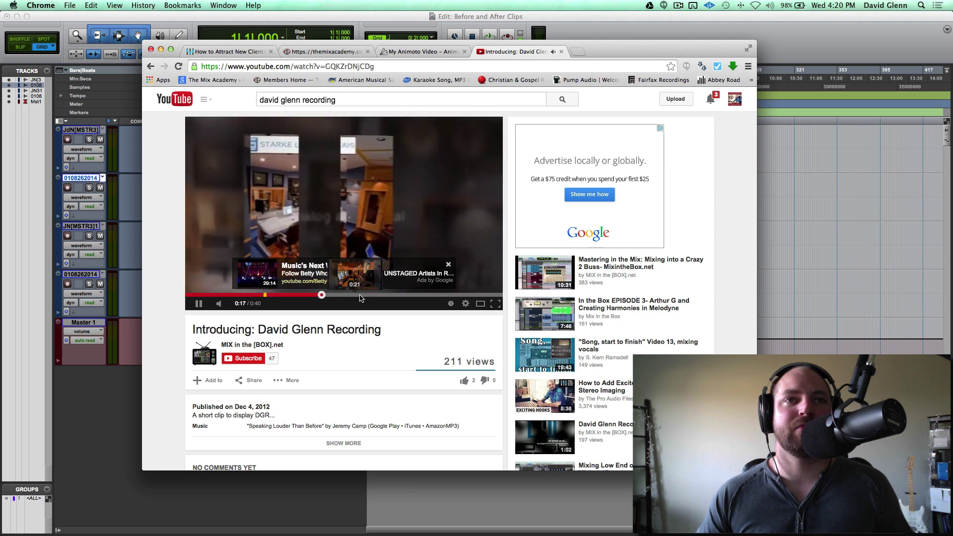
{"action": "left_click", "coordinate": [199, 303]}
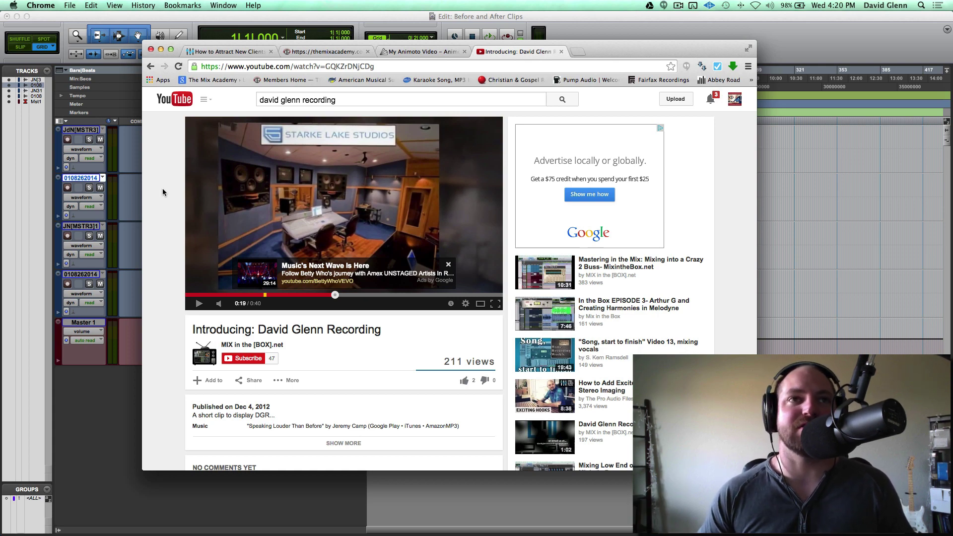
Close the YouTube video page and switch to the Before and After Clips session in Pro Tools.
{"action": "key", "text": "super+w"}
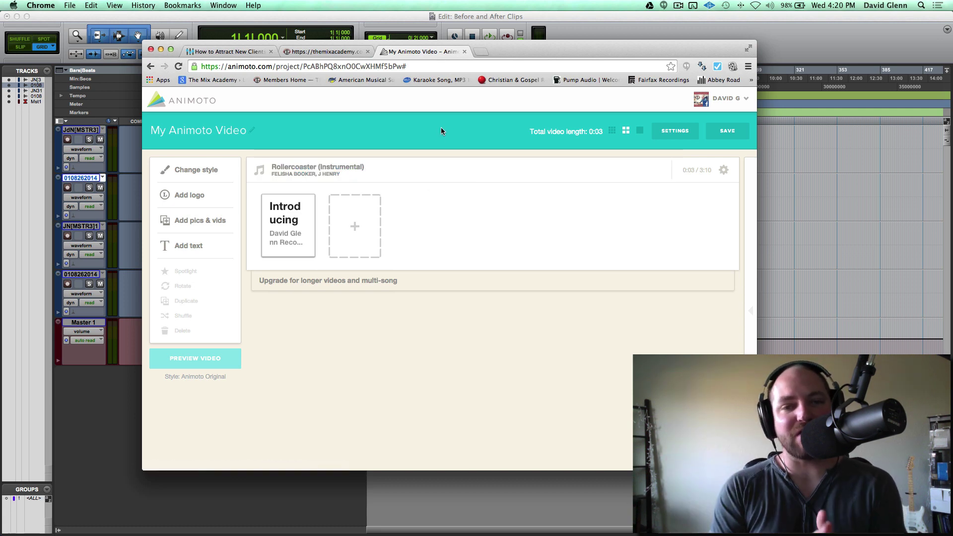
{"action": "key", "text": "super+Tab"}
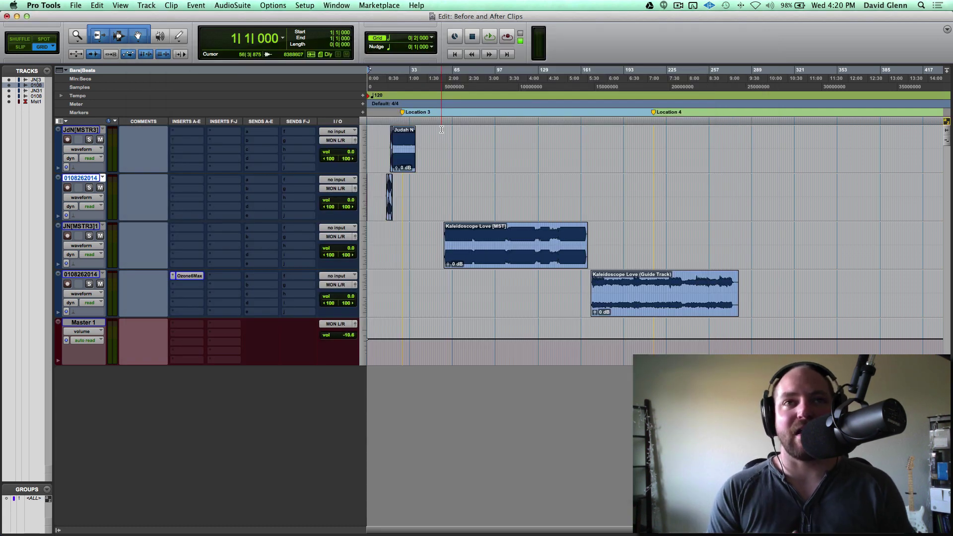